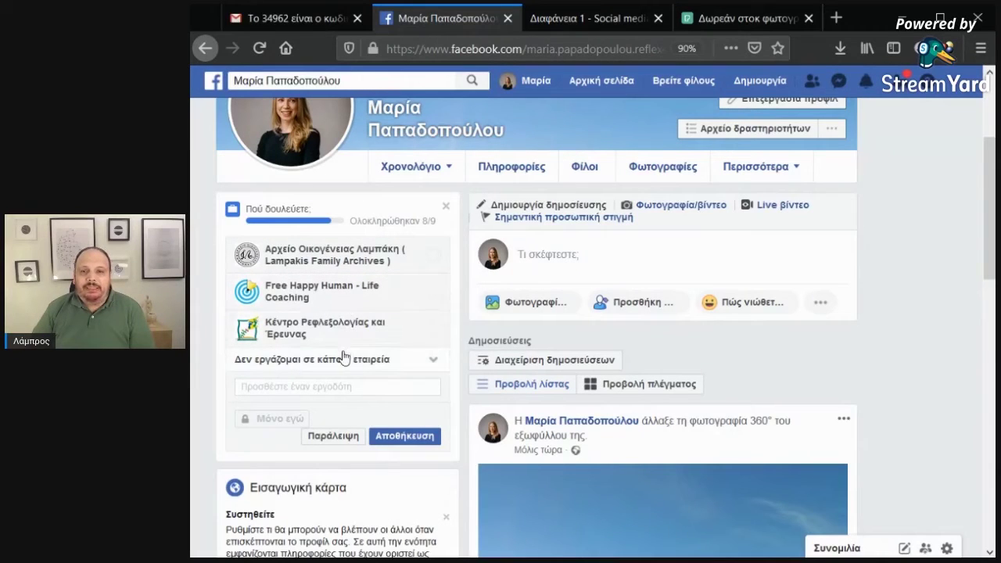
# Save Free Happy Human - Life Coaching as the workplace and dismiss the status-sharing tip
pyautogui.click(433, 295)
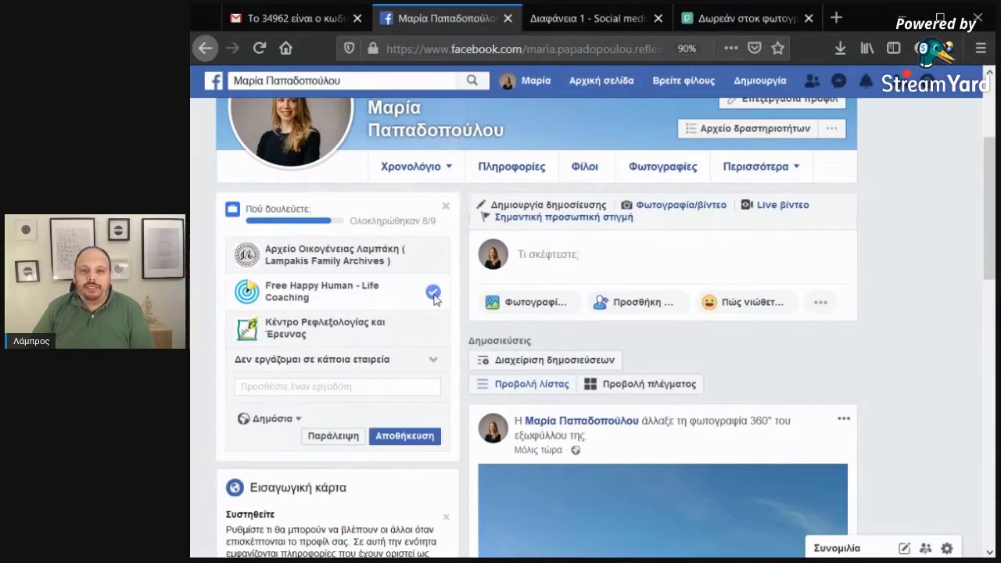
pyautogui.click(415, 439)
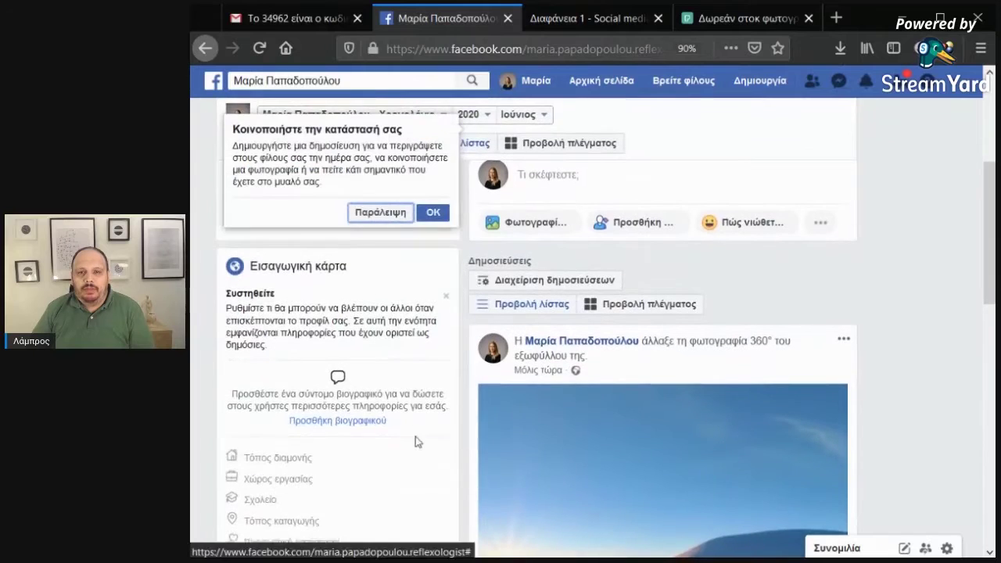
pyautogui.scroll(1, 403, 322)
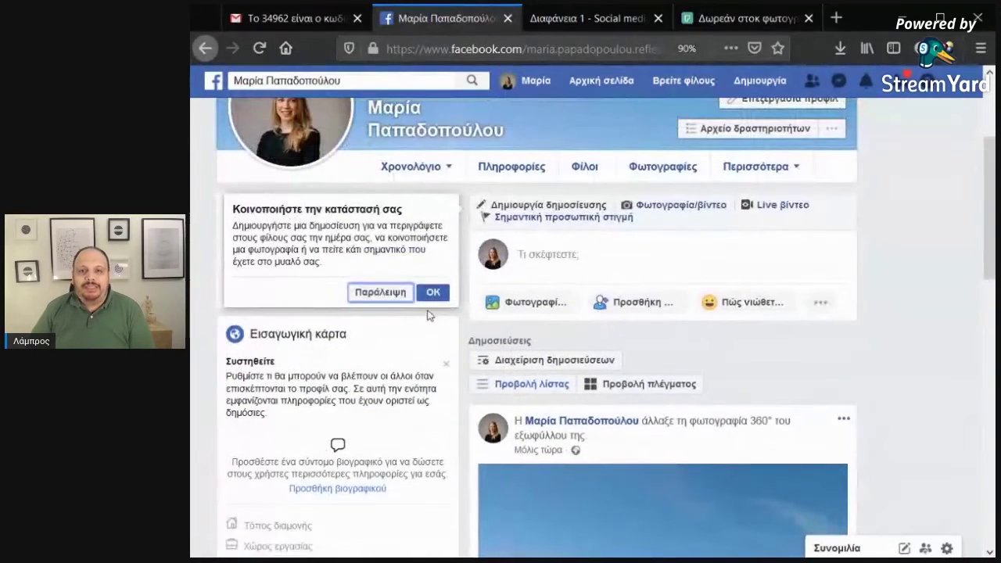
pyautogui.click(440, 297)
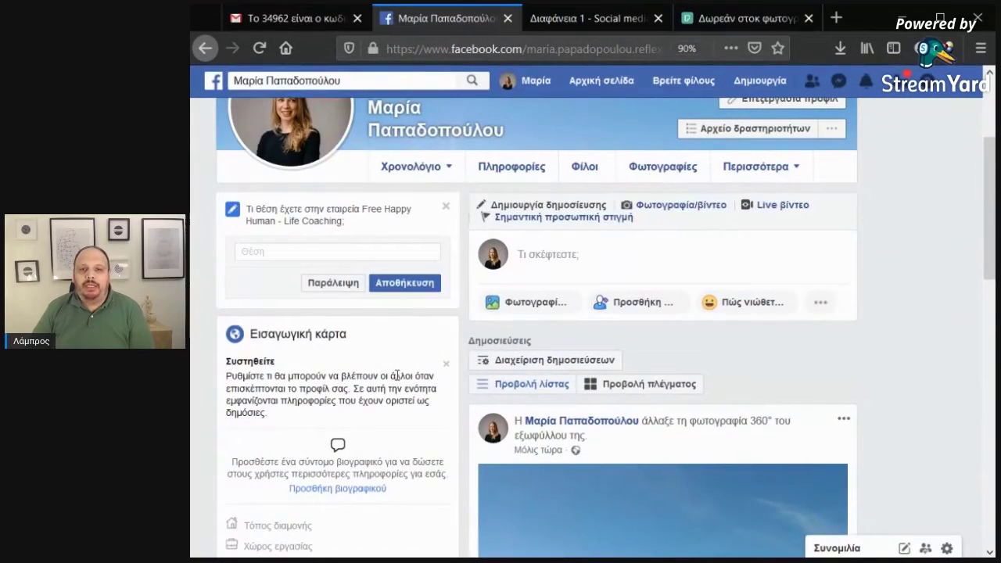
# Enter Coachee as the position at Free Happy Human - Life Coaching and save it
pyautogui.click(324, 252)
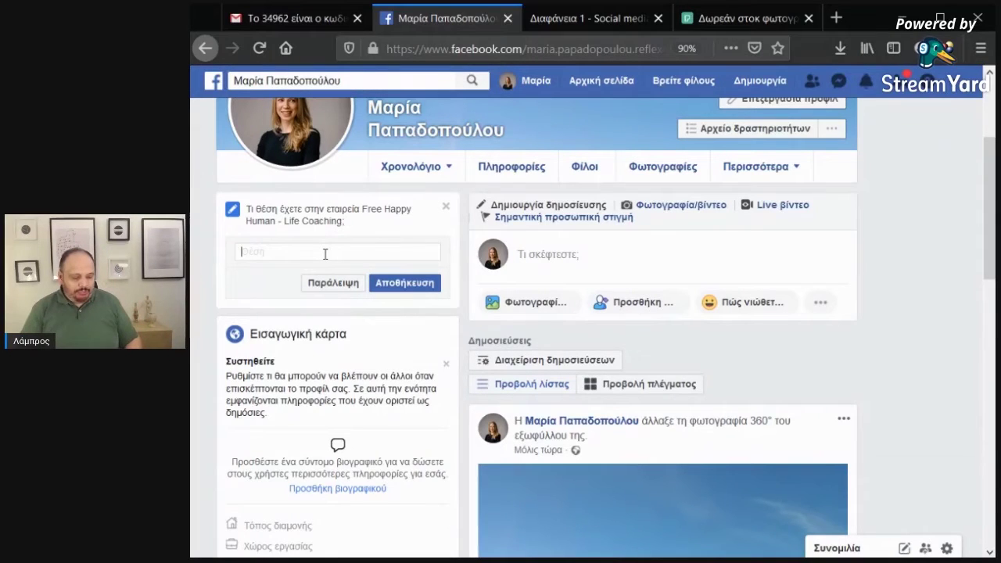
pyautogui.write('Coa')
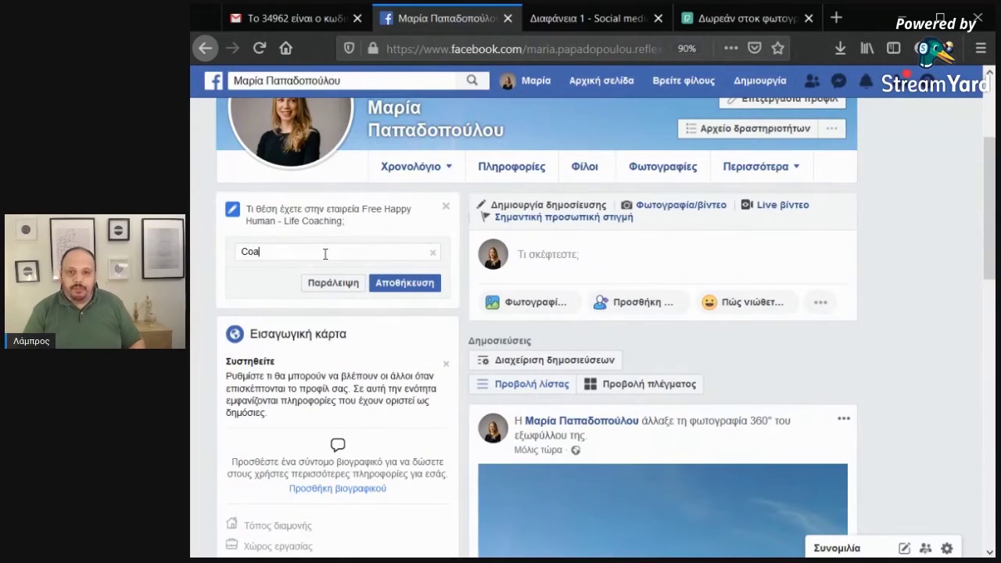
pyautogui.write('chee')
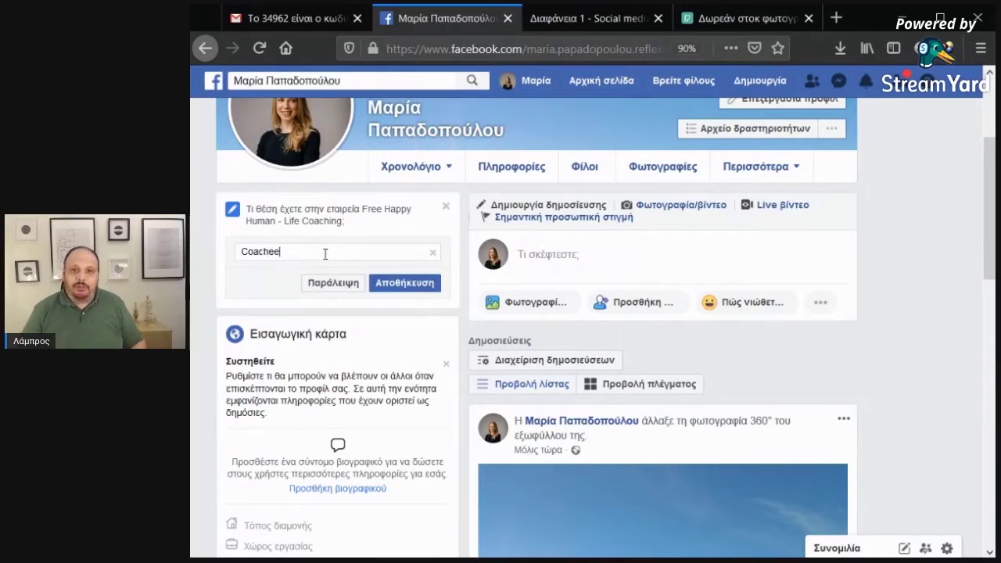
pyautogui.click(412, 286)
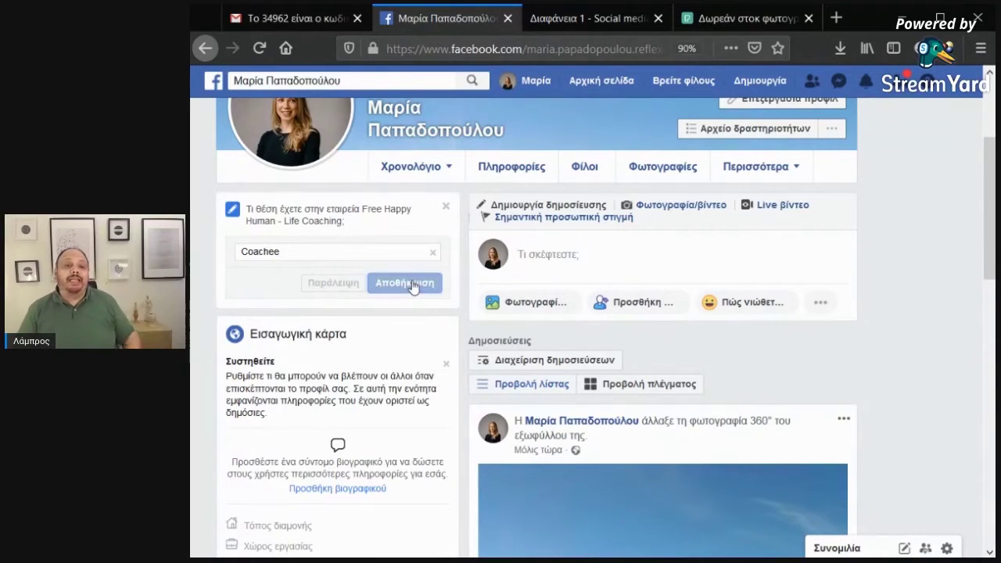
pyautogui.scroll(-2, 413, 286)
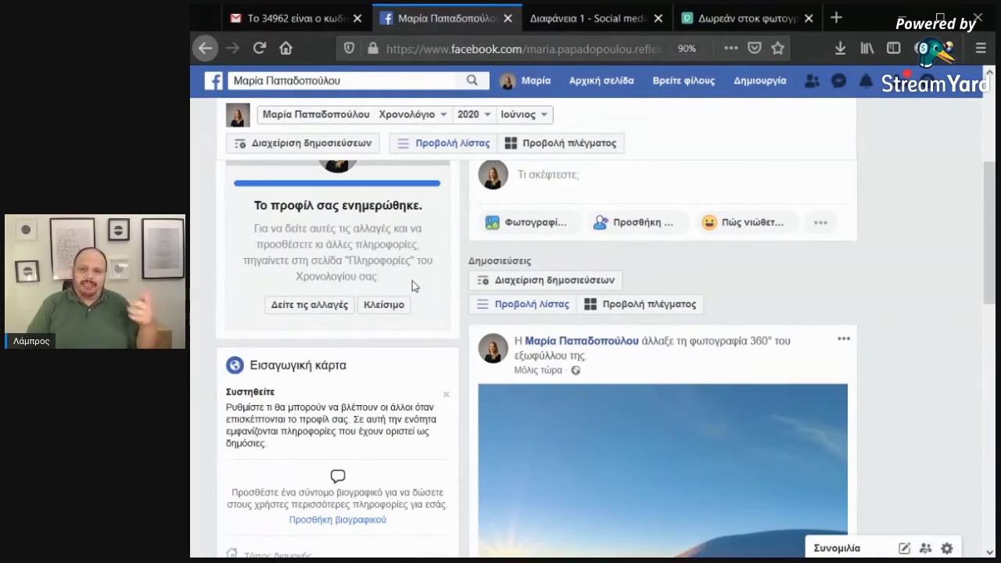
pyautogui.scroll(4, 436, 339)
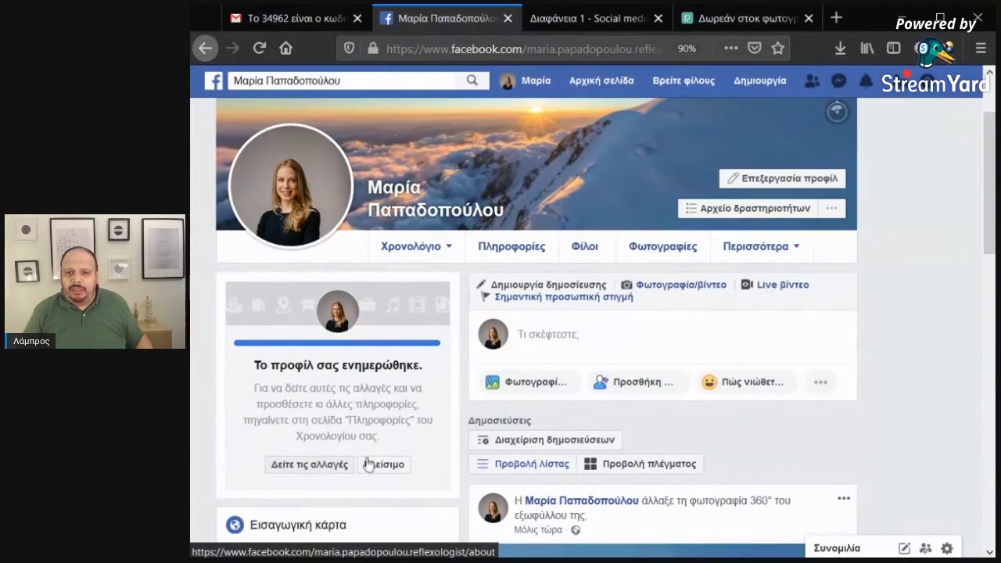
pyautogui.click(755, 248)
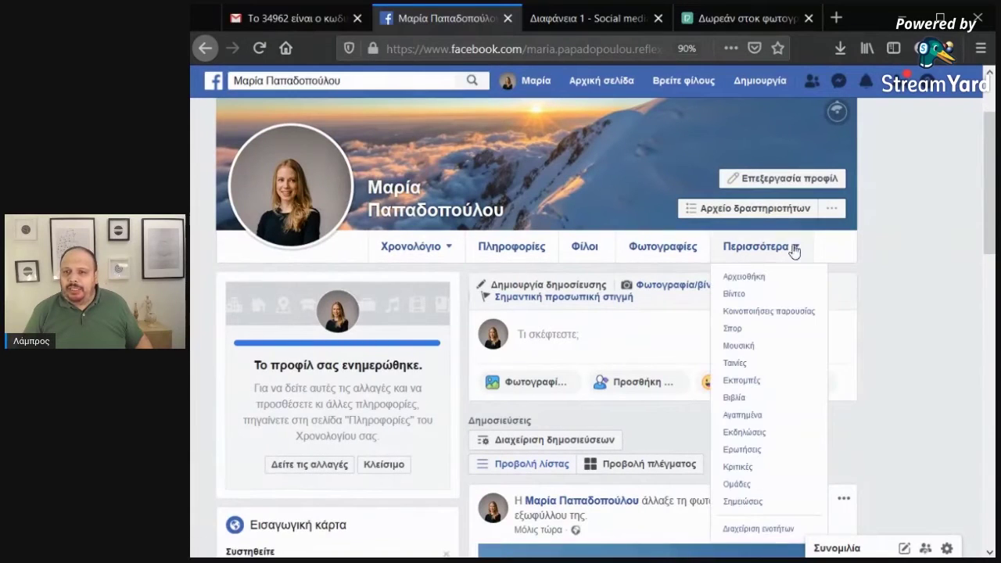
pyautogui.click(747, 251)
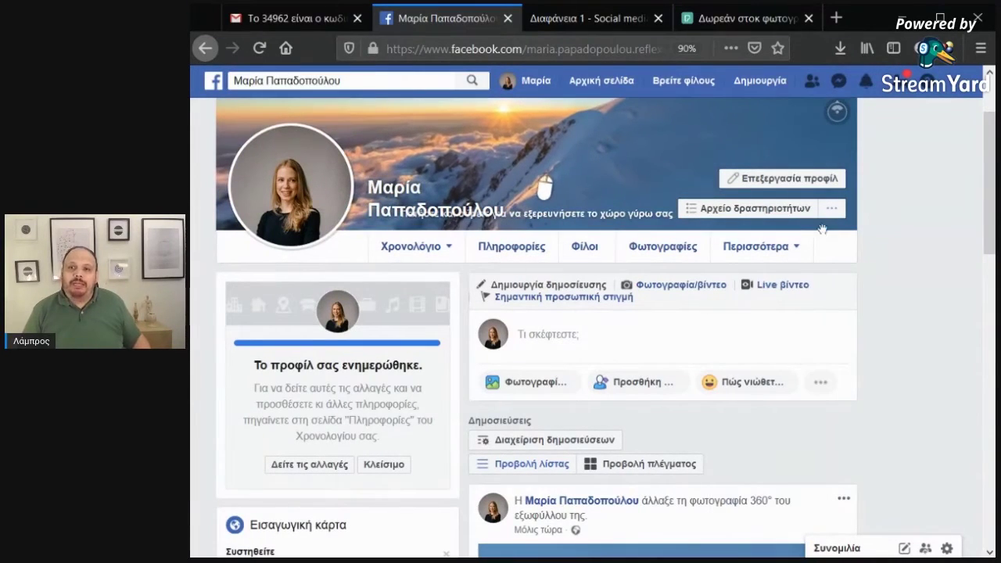
pyautogui.click(768, 177)
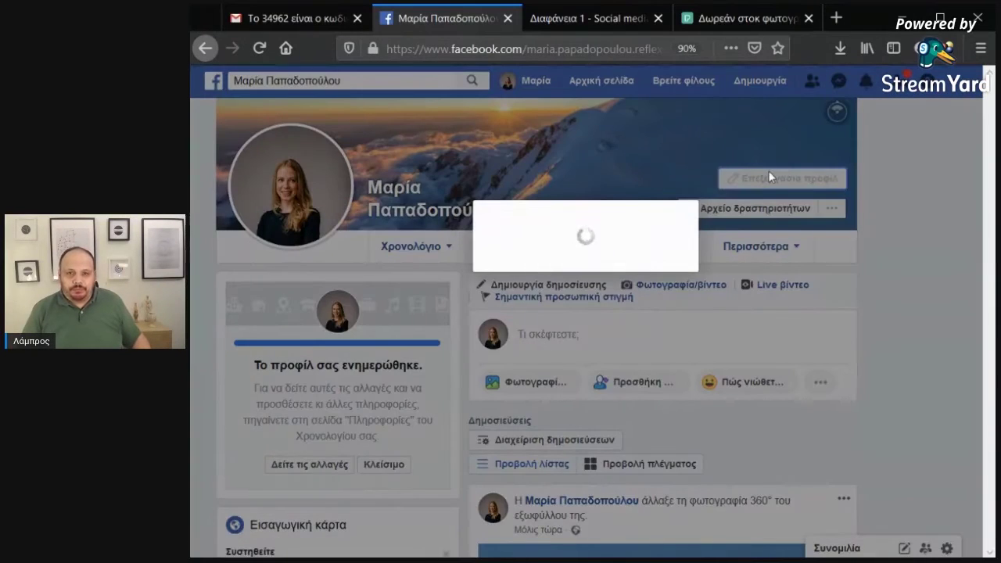
# Write a bio saying that since 2013 she works her dream job, ending 'είμαι Ρεφλεξολόγος'
pyautogui.scroll(-3, 649, 344)
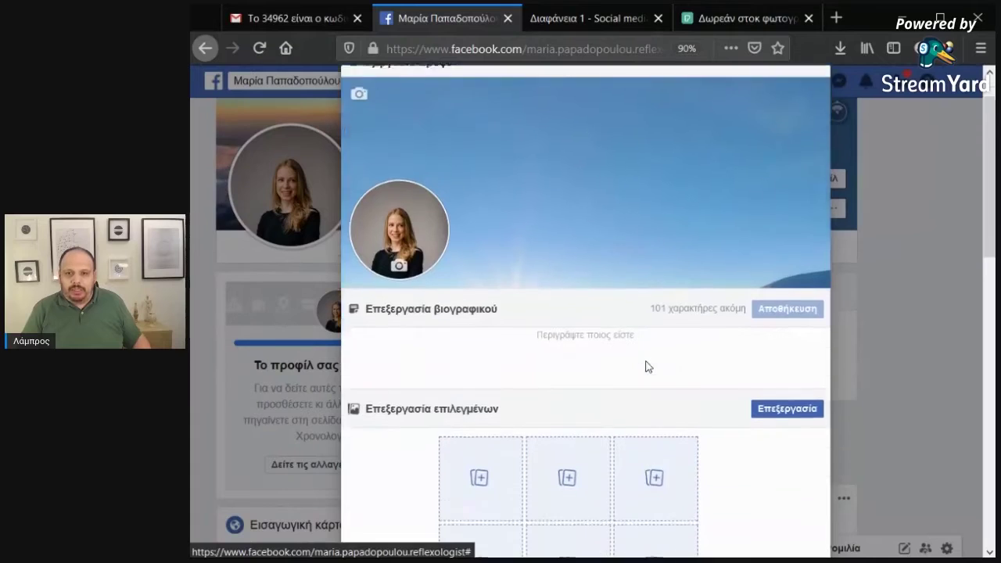
pyautogui.scroll(-3, 648, 367)
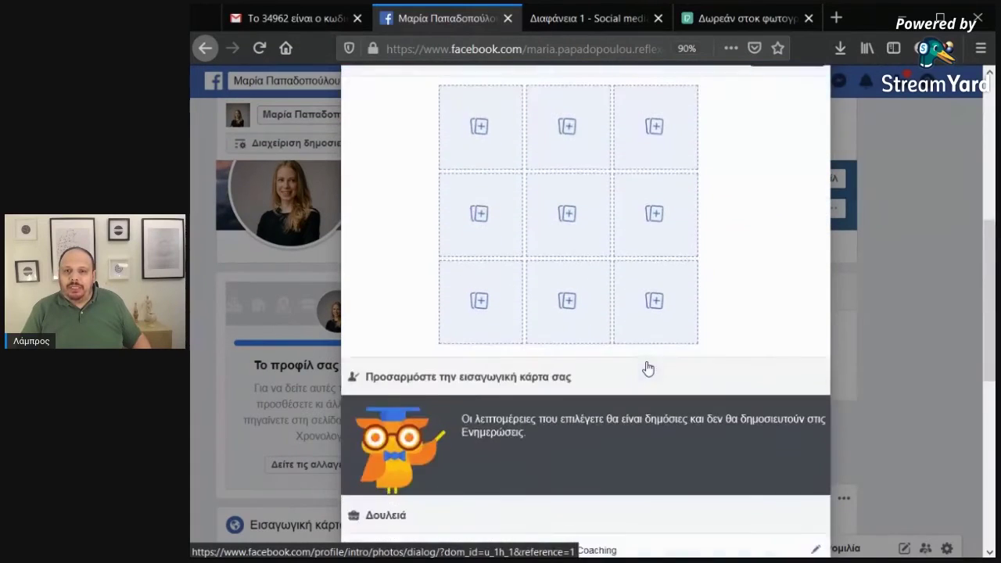
pyautogui.scroll(2, 648, 368)
pyautogui.scroll(2, 649, 368)
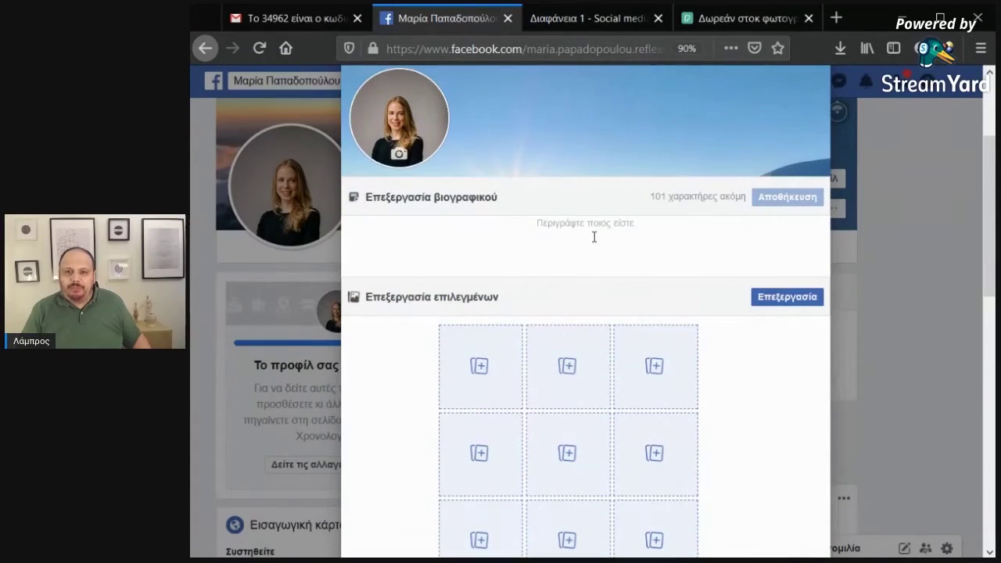
pyautogui.click(594, 237)
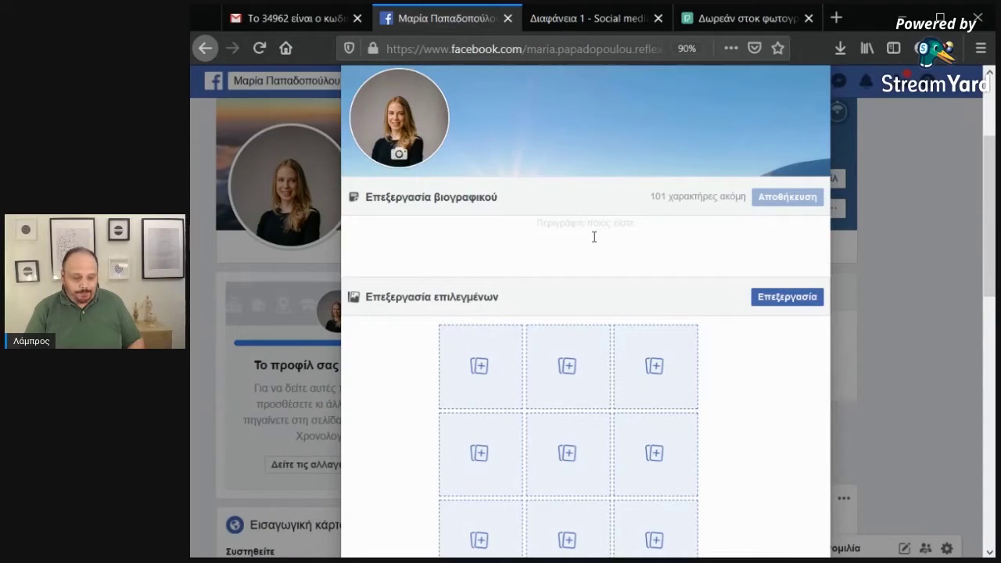
pyautogui.write('Απ:ο το')
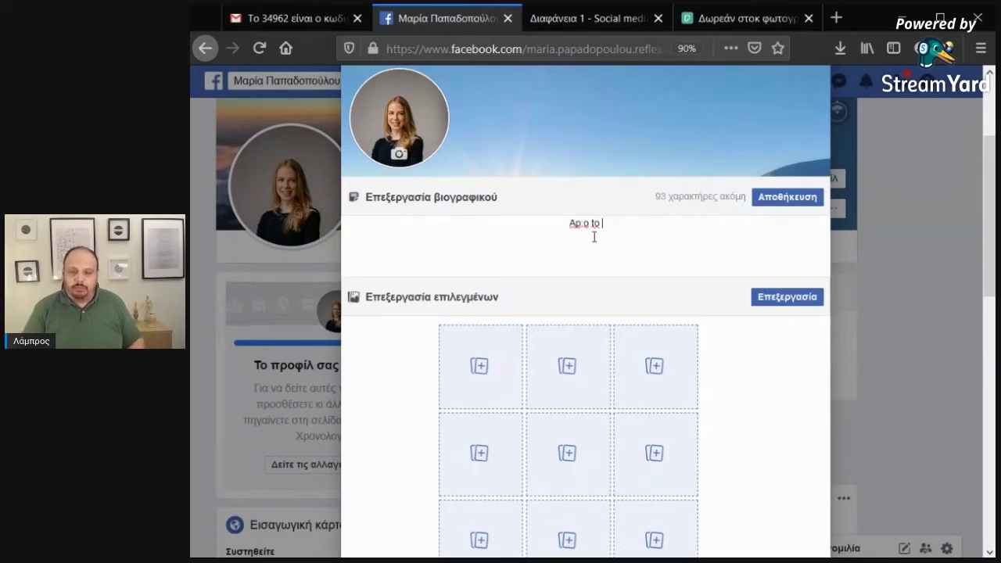
pyautogui.press('BackSpace')
pyautogui.press('BackSpace')
pyautogui.press('BackSpace')
pyautogui.press('BackSpace')
pyautogui.press('BackSpace')
pyautogui.press('BackSpace')
pyautogui.press('BackSpace')
pyautogui.press('BackSpace')
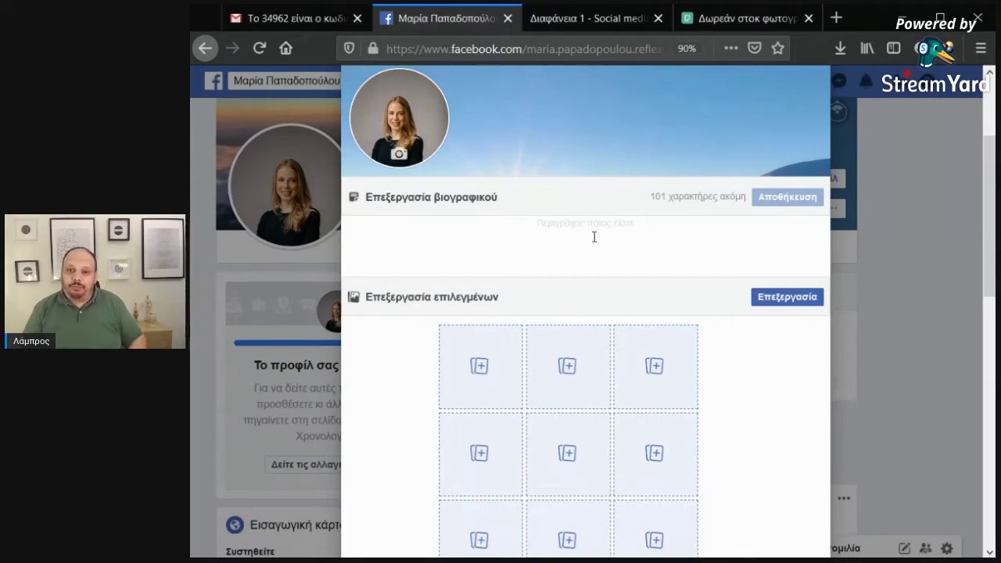
pyautogui.write('Απ')
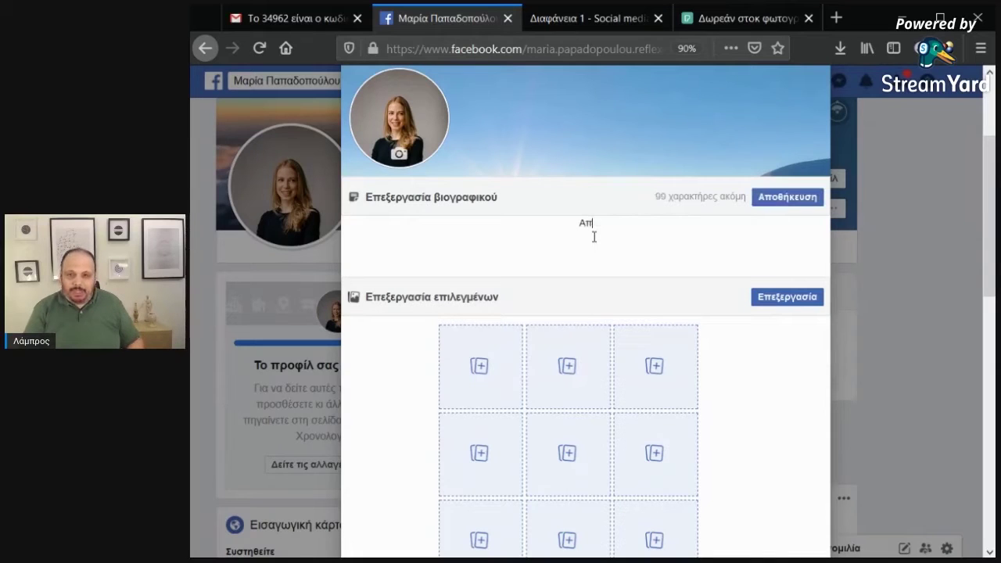
pyautogui.write('ό το 2')
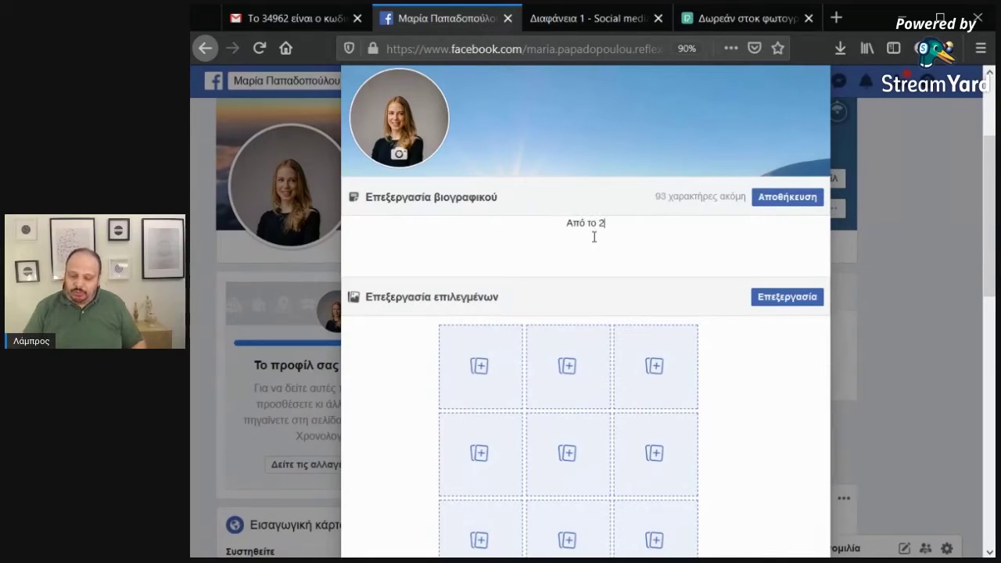
pyautogui.write('013')
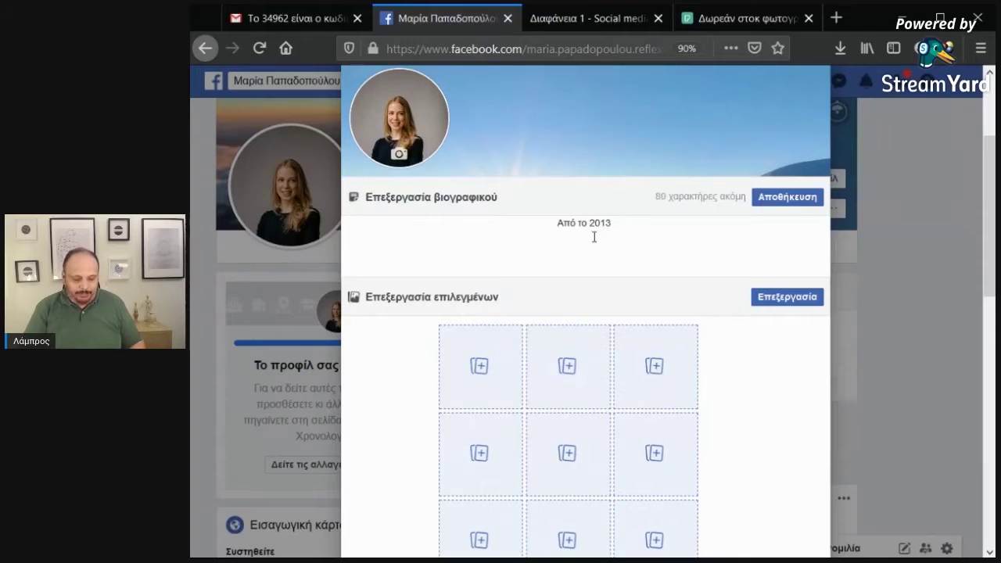
pyautogui.write(' είμαι ρεφ')
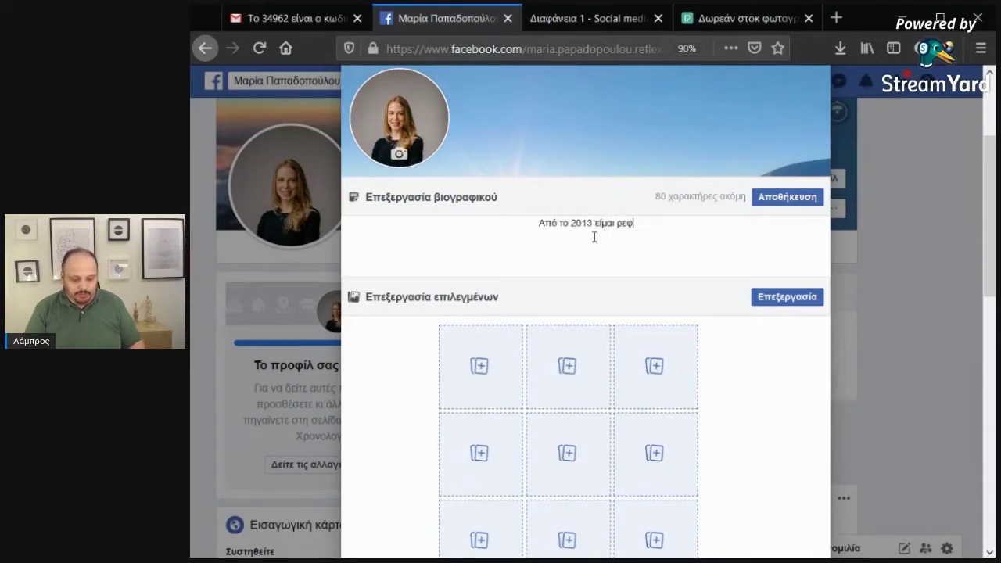
pyautogui.press('BackSpace')
pyautogui.press('BackSpace')
pyautogui.press('BackSpace')
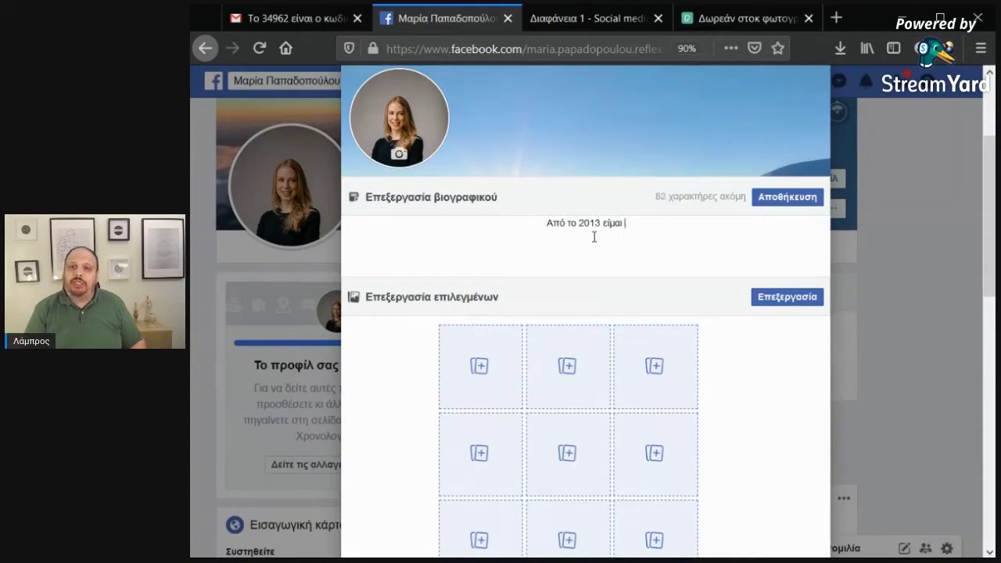
pyautogui.press('BackSpace')
pyautogui.press('BackSpace')
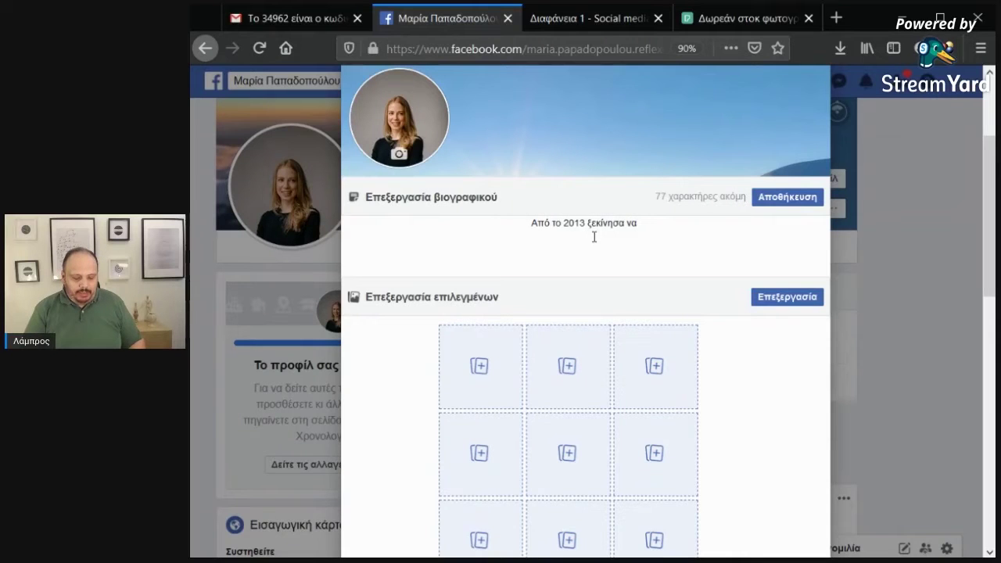
pyautogui.write('μαι στην δε')
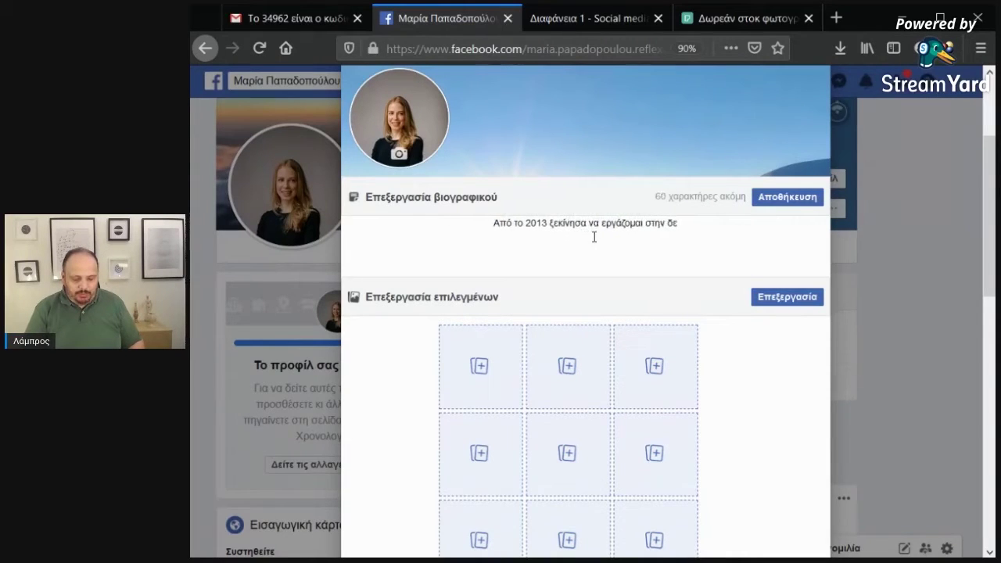
pyautogui.press('BackSpace')
pyautogui.write('ουλει')
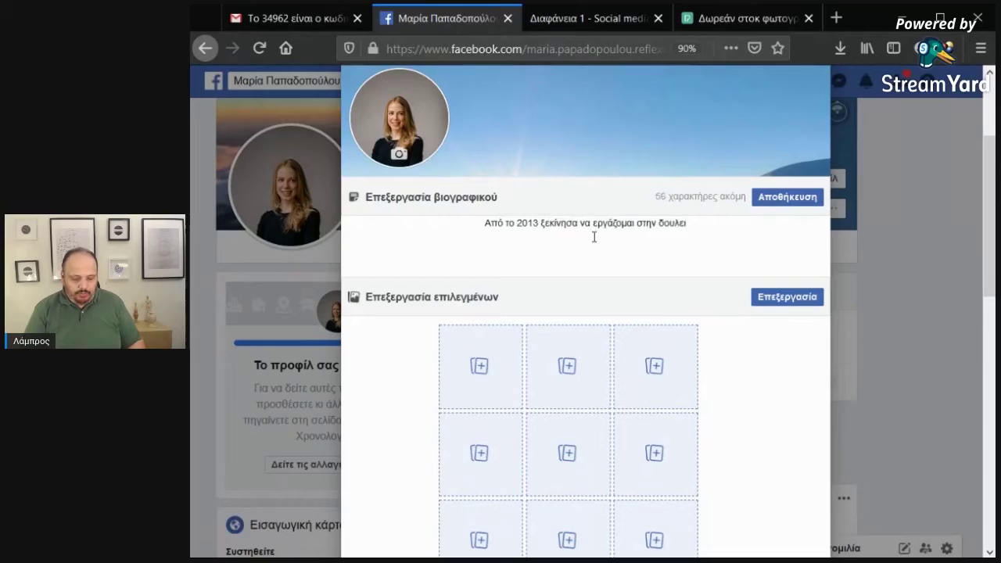
pyautogui.write('ά των ον')
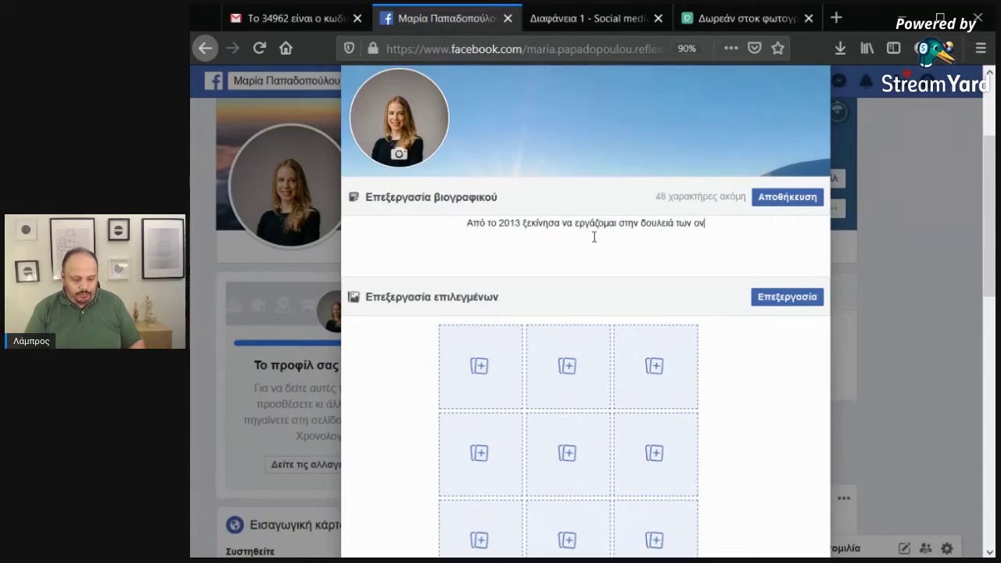
pyautogui.write('είρων μου')
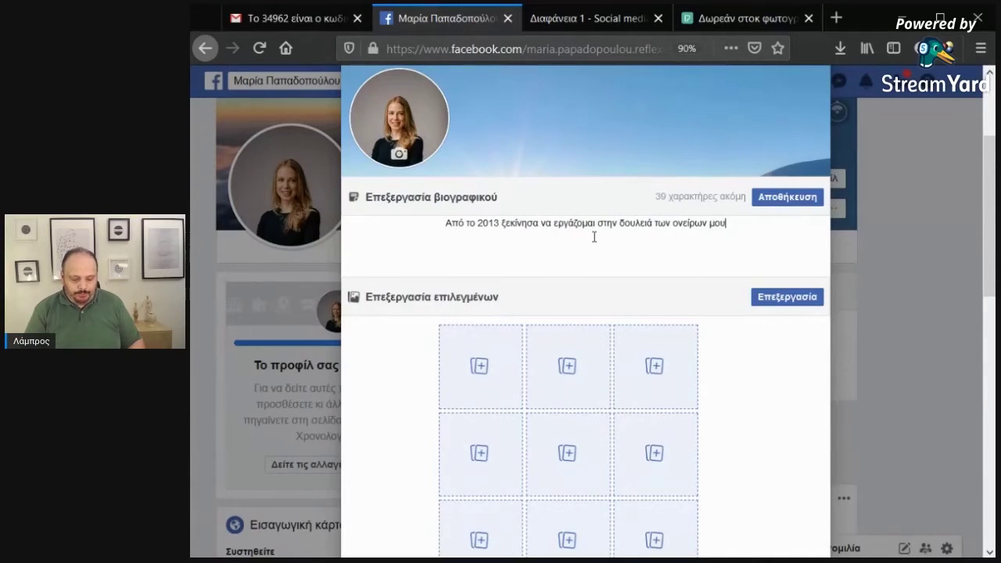
pyautogui.write('. ε')
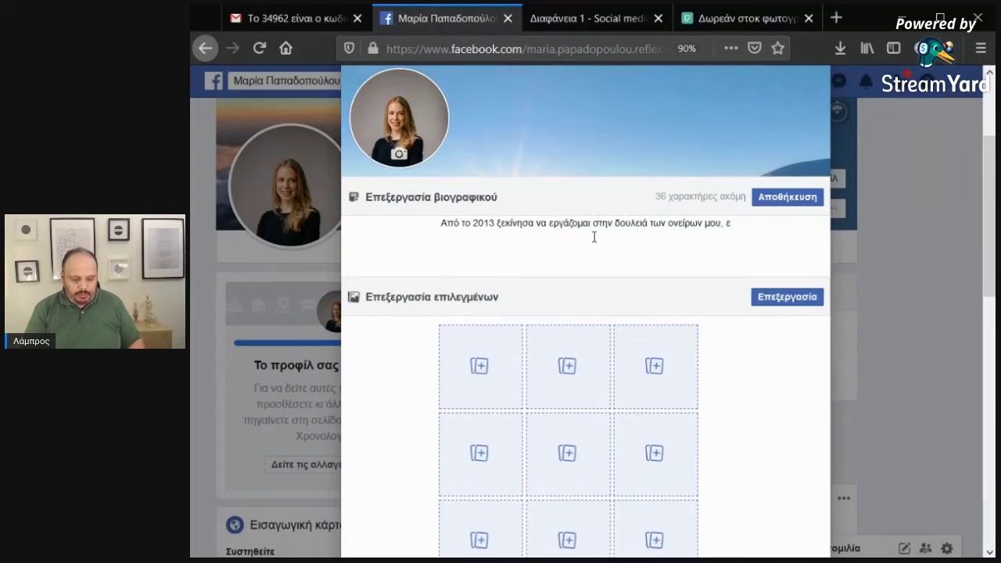
pyautogui.write('ίμαι Ρεφλεξολόγος.')
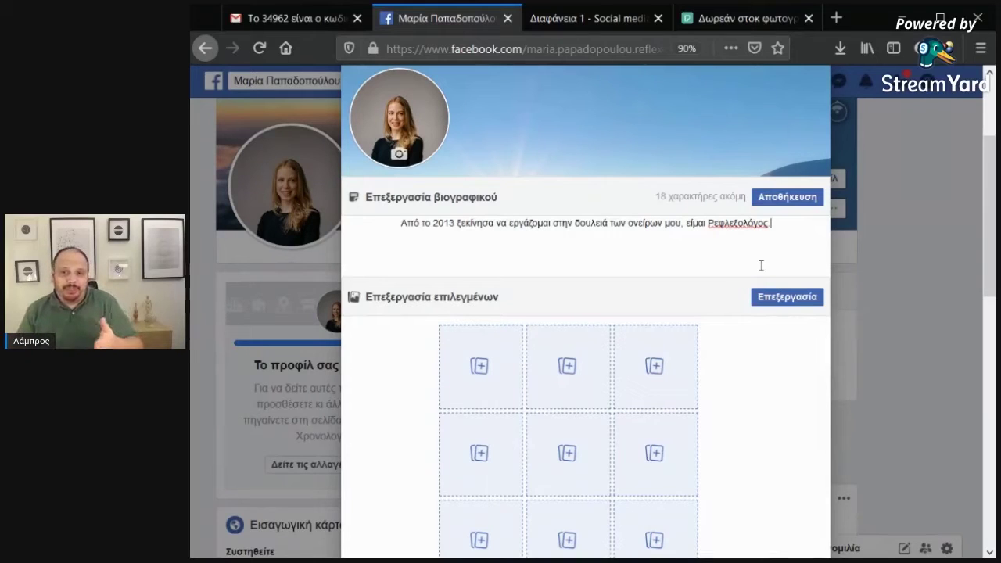
# Save the new bio and go to the profile's work and education page
pyautogui.click(788, 198)
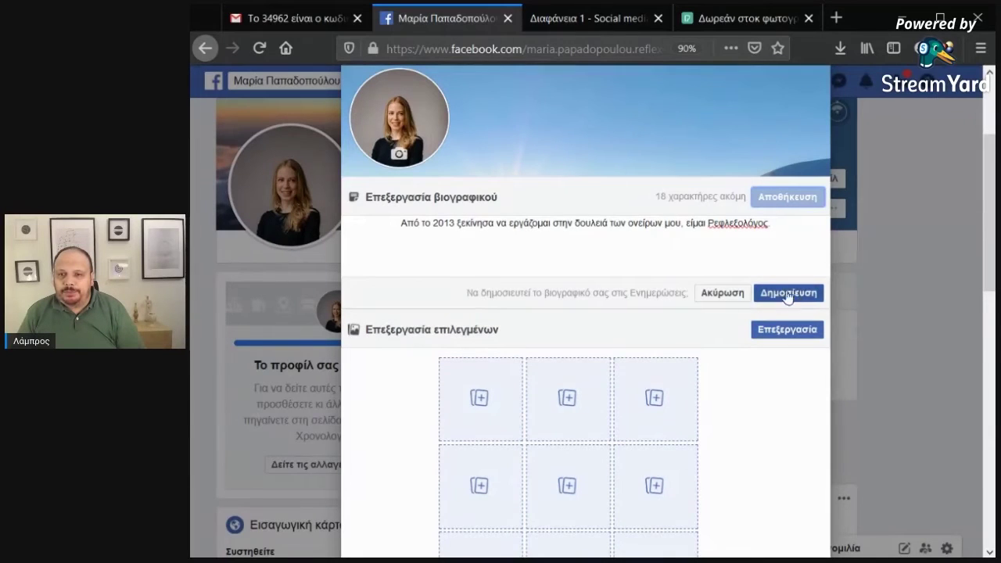
pyautogui.scroll(-3, 728, 316)
pyautogui.scroll(-3, 729, 316)
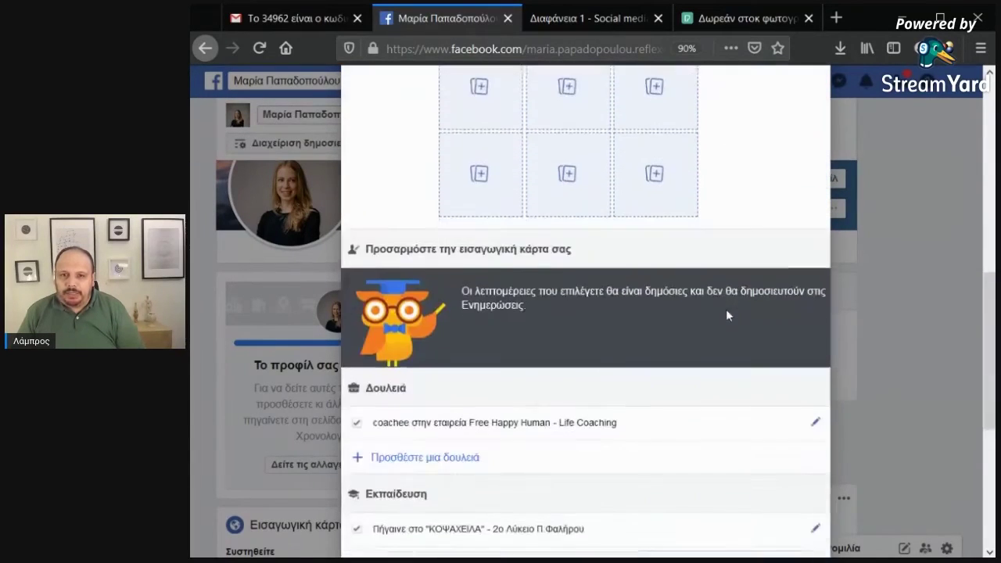
pyautogui.scroll(-1, 623, 353)
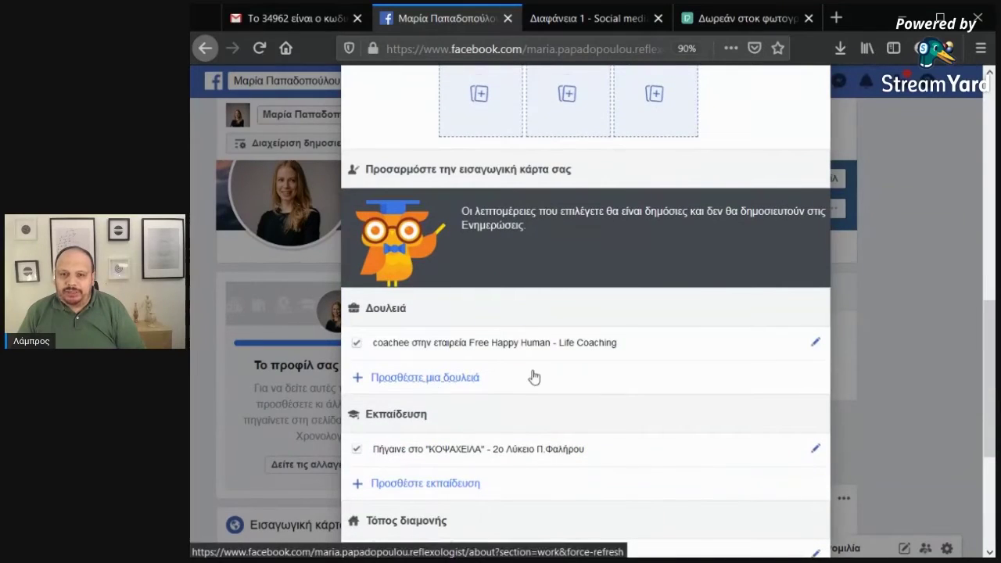
pyautogui.scroll(-2, 532, 376)
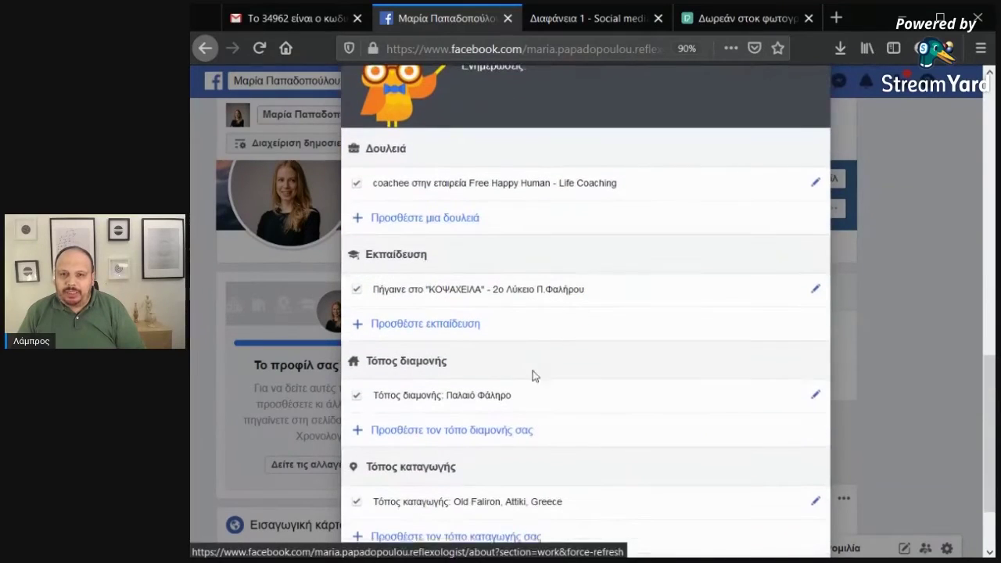
pyautogui.click(419, 333)
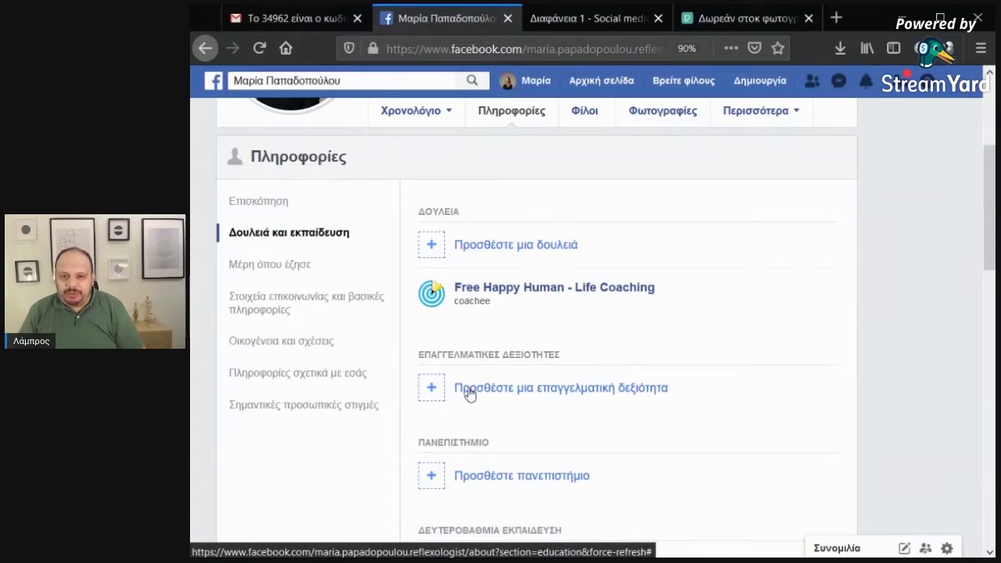
pyautogui.scroll(-2, 470, 394)
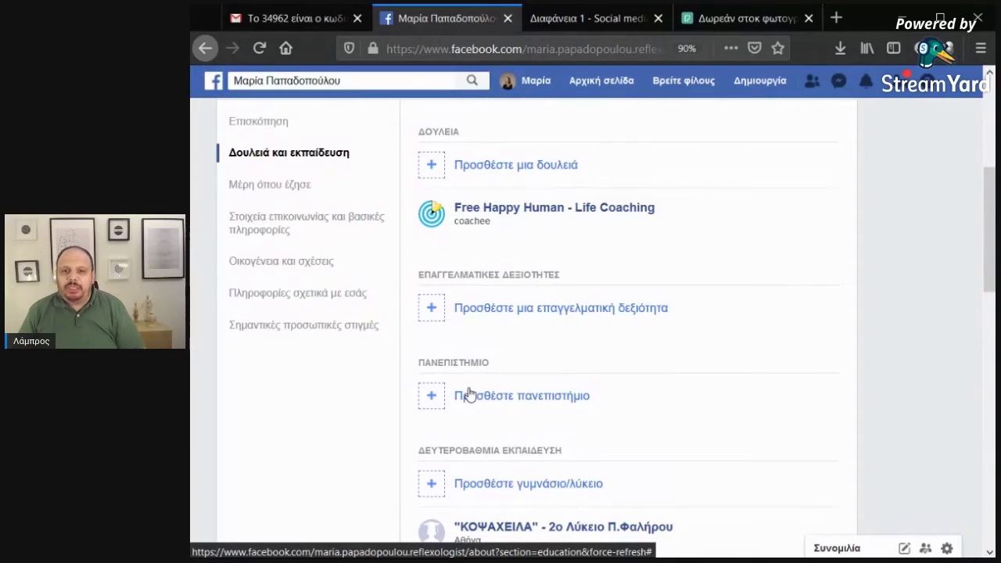
# Add the Κέντρο Ρεφλεξολογίας university entry with start year 2011 and end year 2013
pyautogui.click(469, 393)
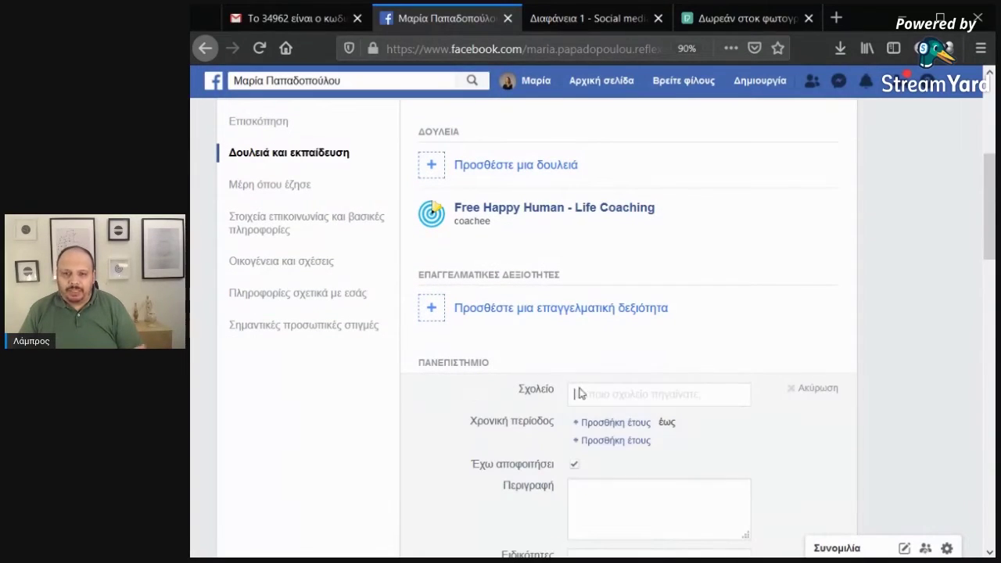
pyautogui.write('Κ')
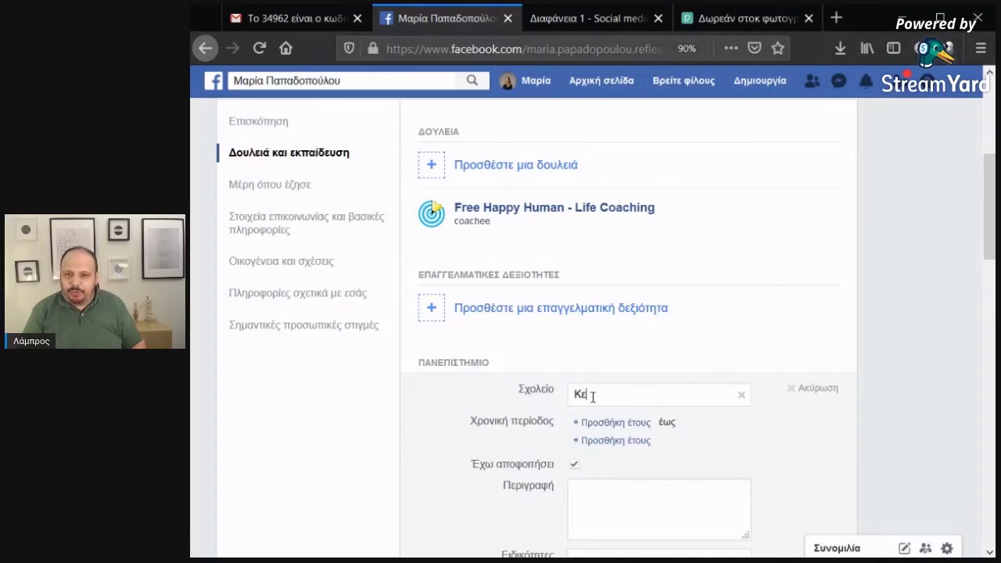
pyautogui.write('έ')
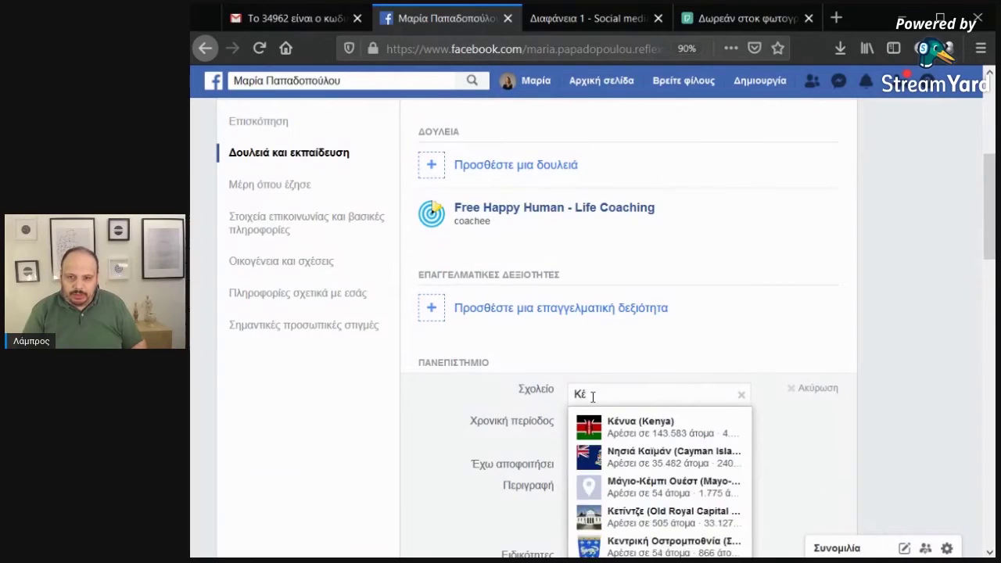
pyautogui.write('ντρο')
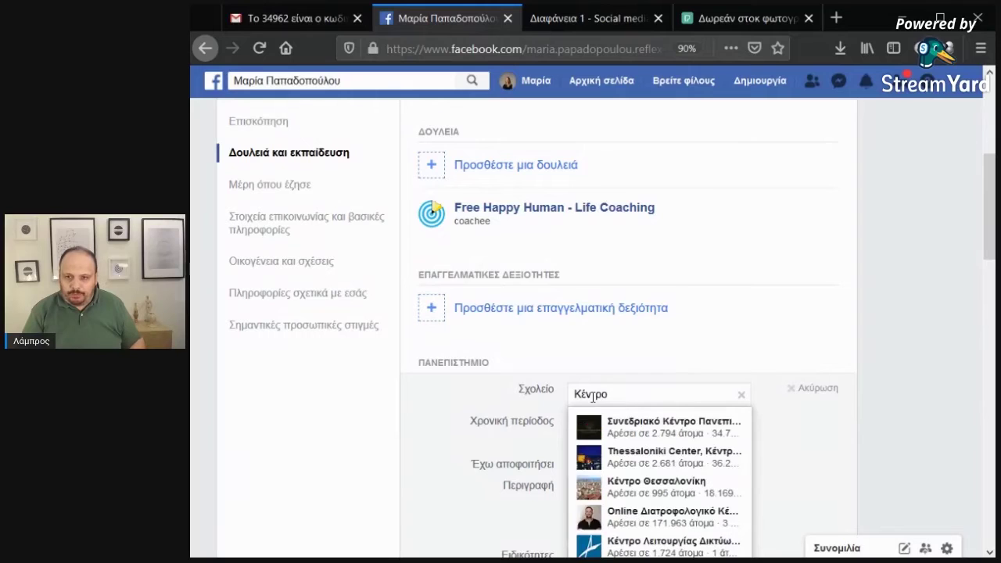
pyautogui.write(' Ρεφλε')
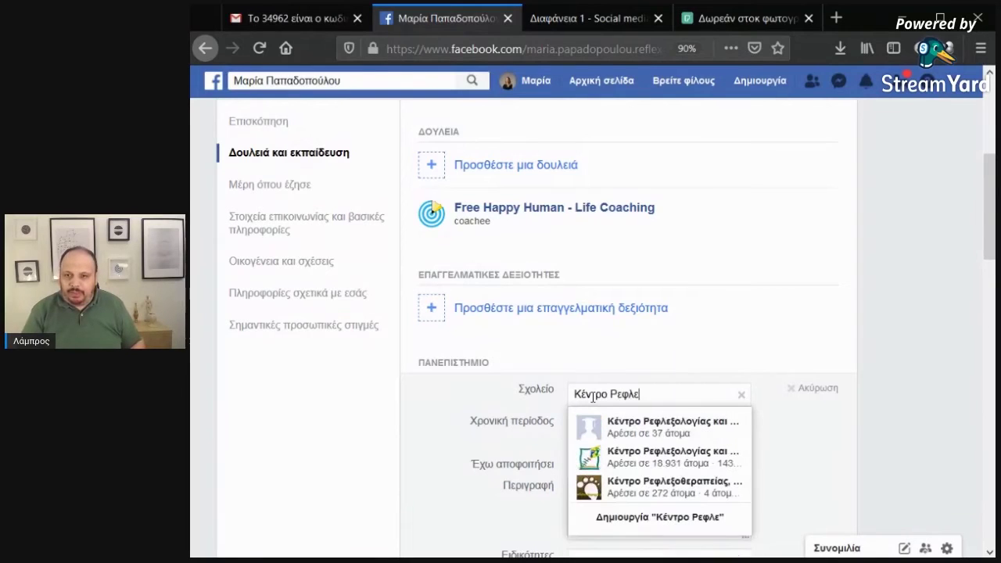
pyautogui.click(607, 462)
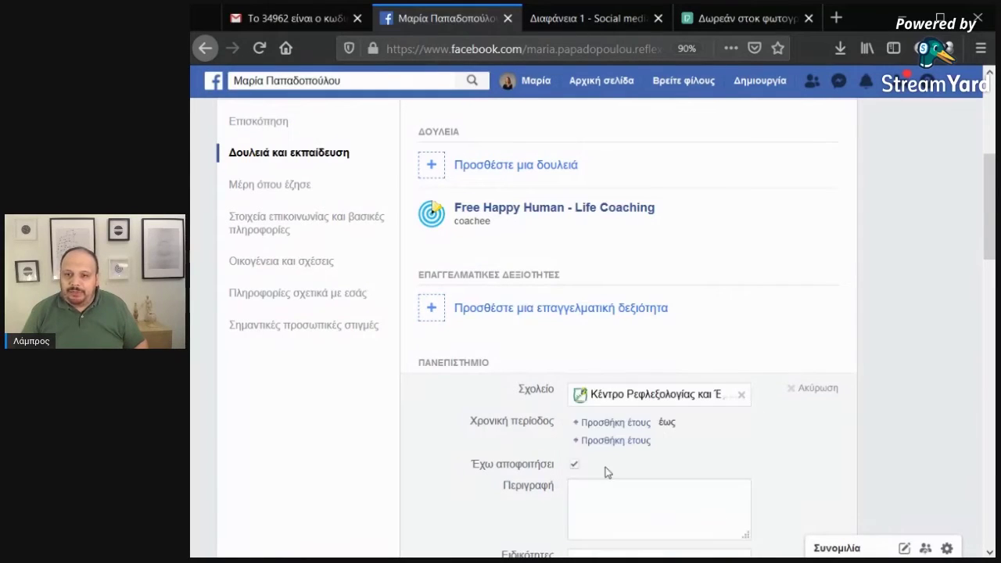
pyautogui.click(622, 423)
pyautogui.click(609, 423)
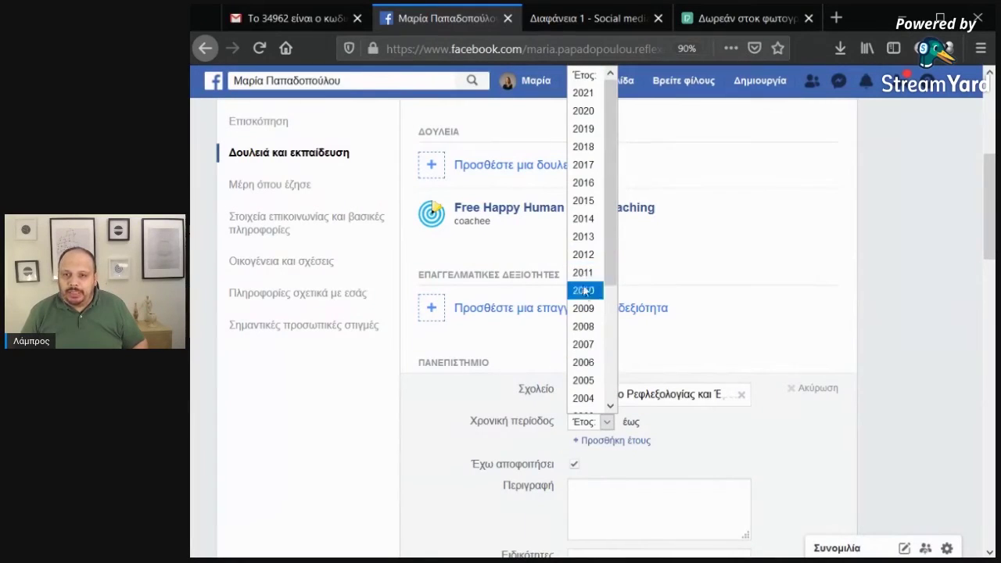
pyautogui.click(586, 273)
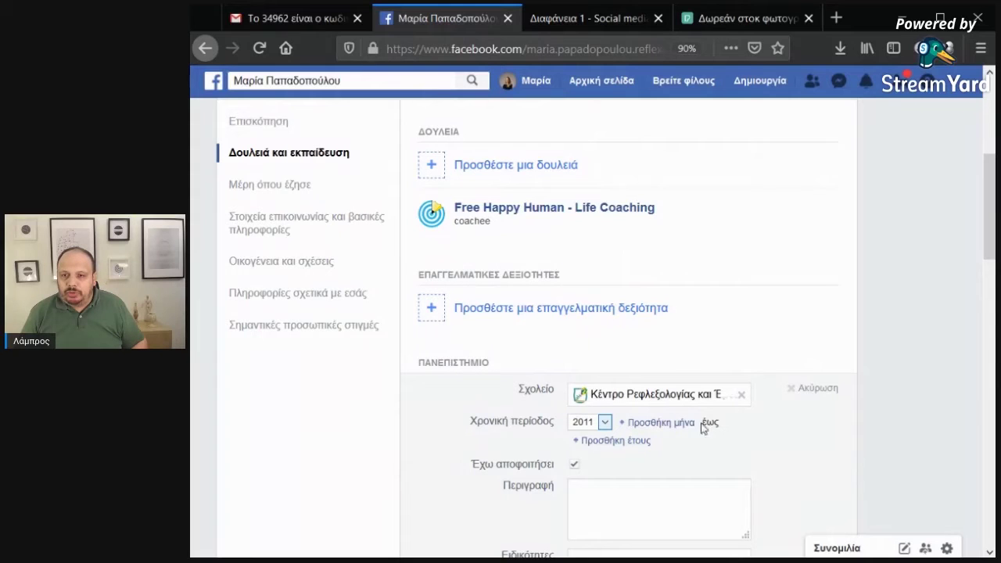
pyautogui.click(622, 441)
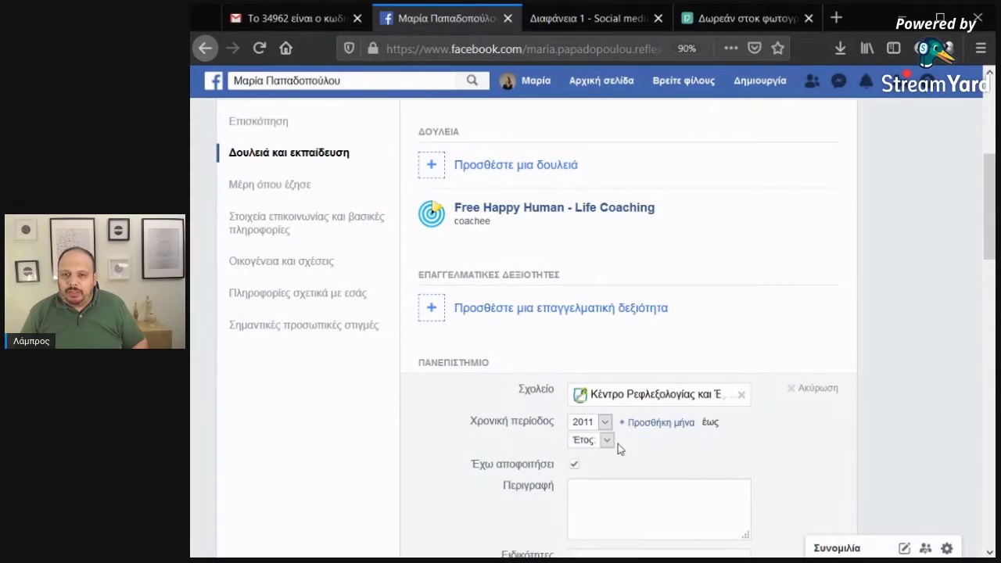
pyautogui.click(608, 442)
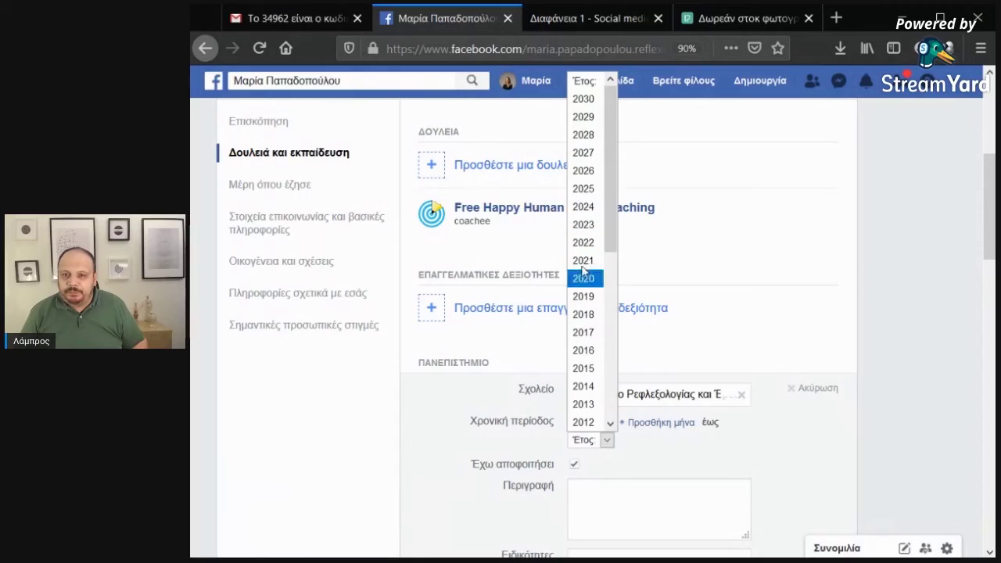
pyautogui.click(592, 403)
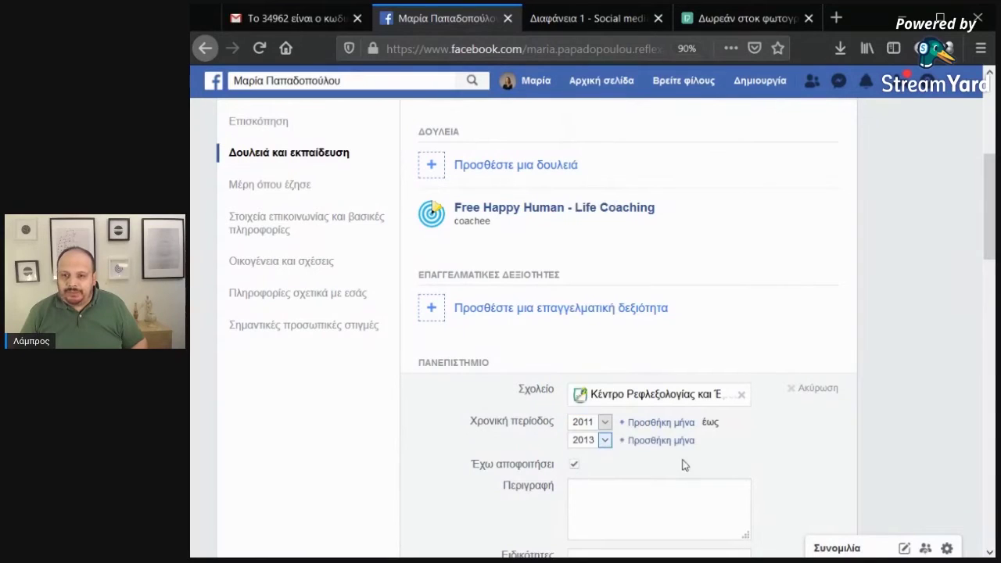
pyautogui.click(638, 494)
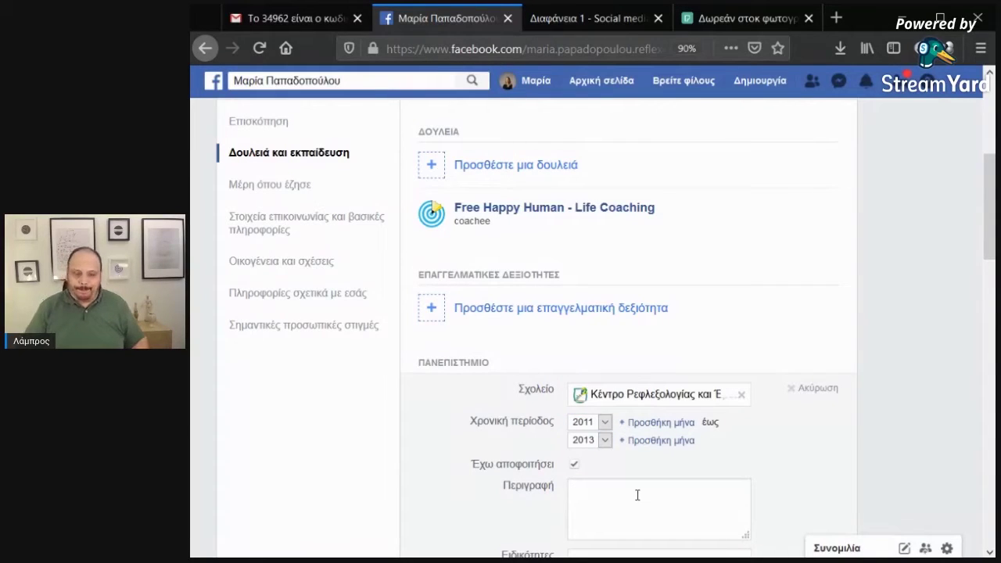
# Describe the entry as 'Διετή πλήρη εκπαίδευση αναγνωρισμένη από Ελληνικά, Ευρωπαϊκά και Παγκόσμια σωματεία', correcting the misspelling
pyautogui.write('Διετ')
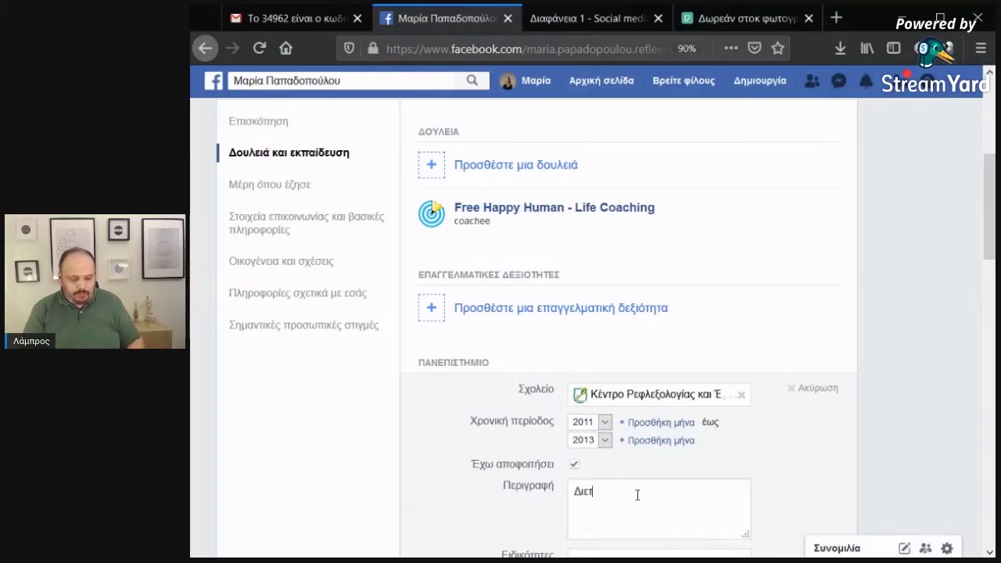
pyautogui.write('ή πλή')
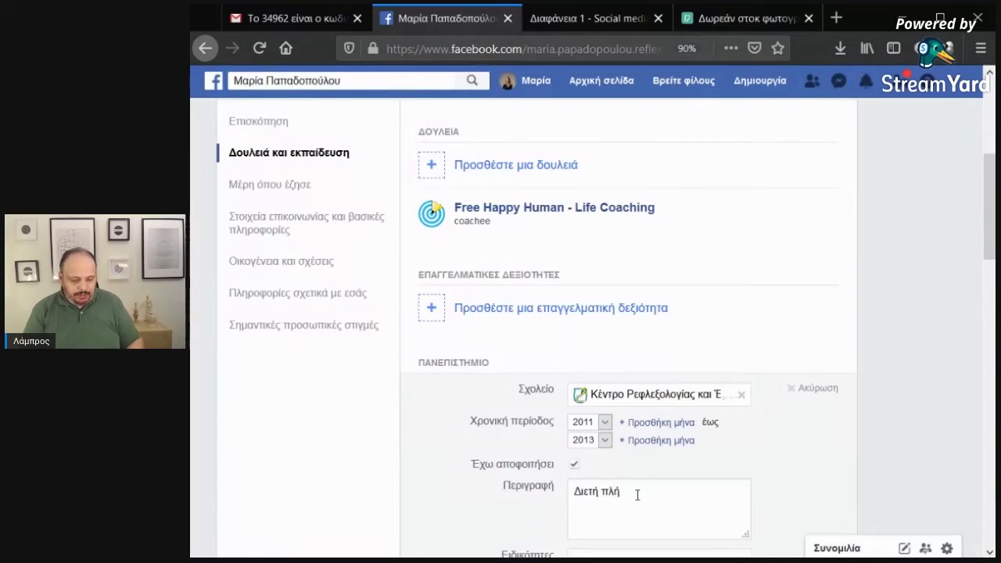
pyautogui.write('ρη φκπαίδευ')
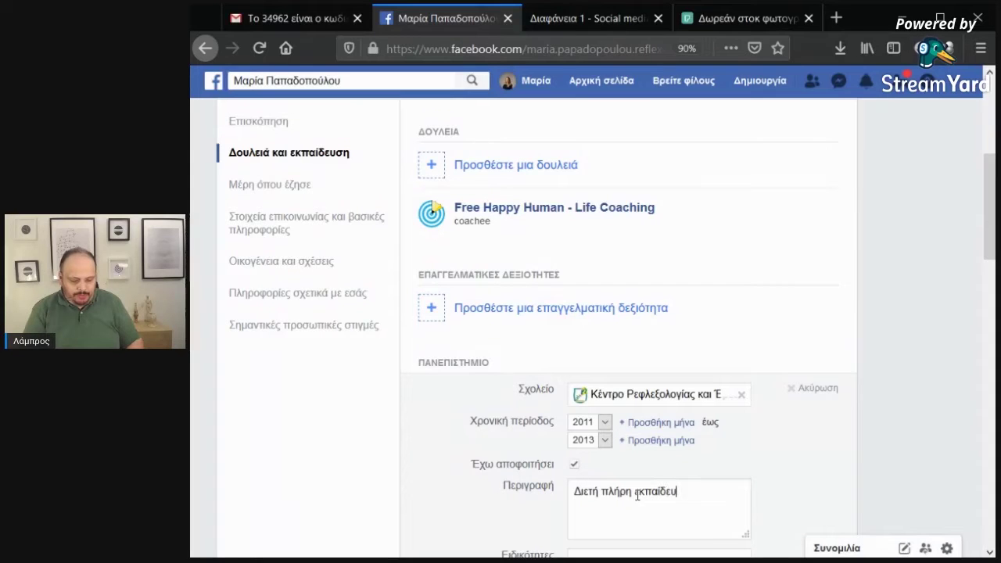
pyautogui.write('ση αναγνωρισμένη απ')
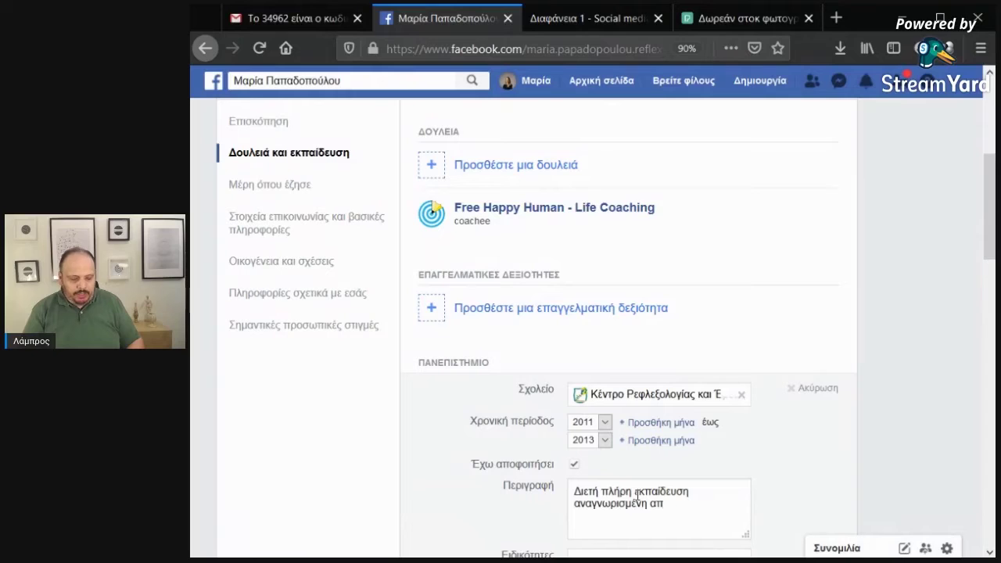
pyautogui.write('ό ')
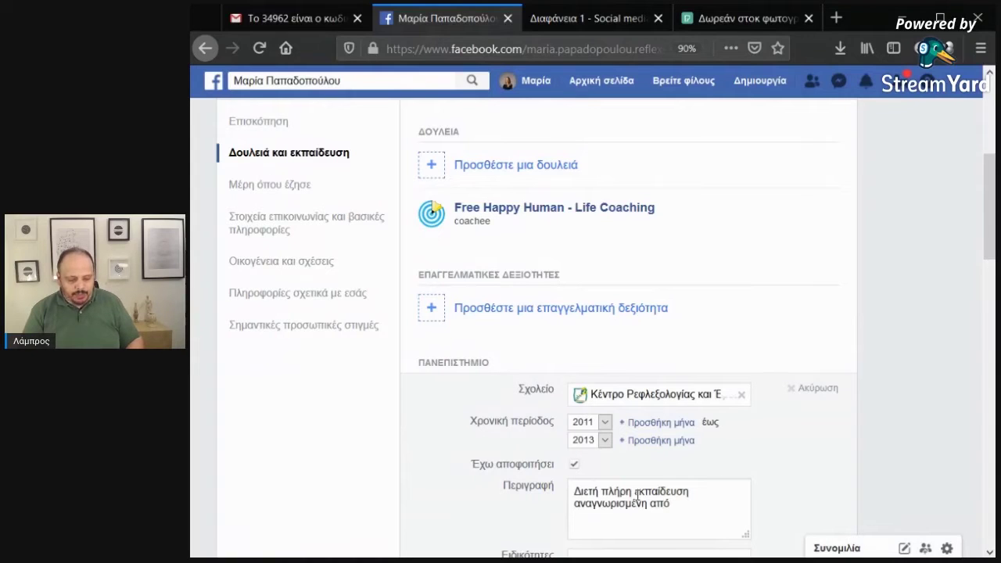
pyautogui.write('Ελληνικά, Ευ')
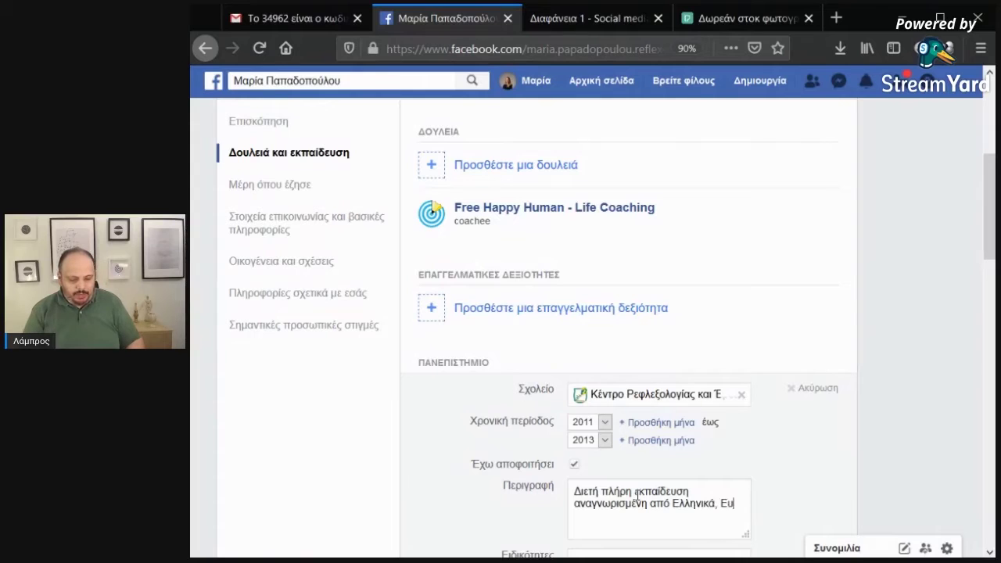
pyautogui.write('ρωπαικ')
pyautogui.write('ά και')
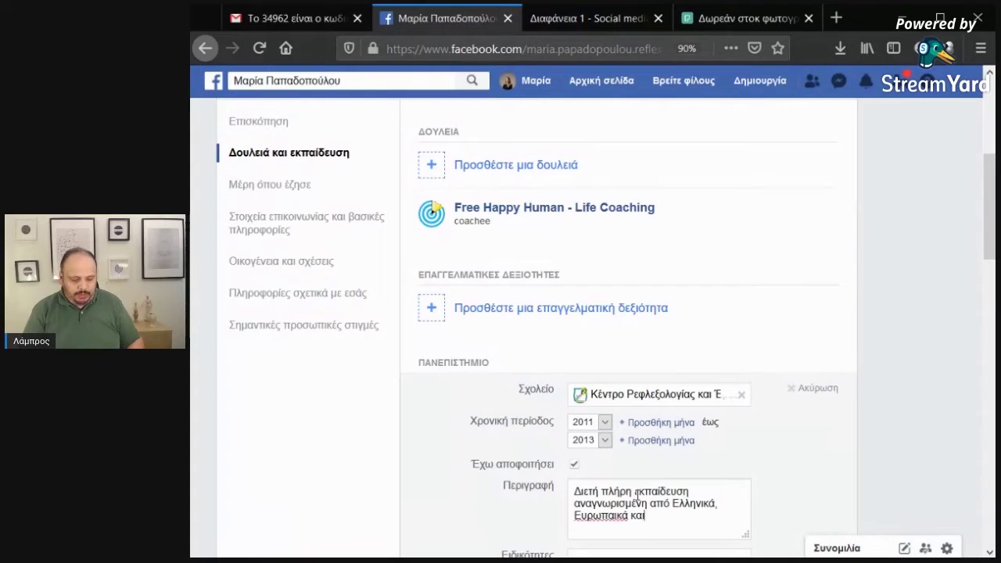
pyautogui.write(' Παγκόσμ')
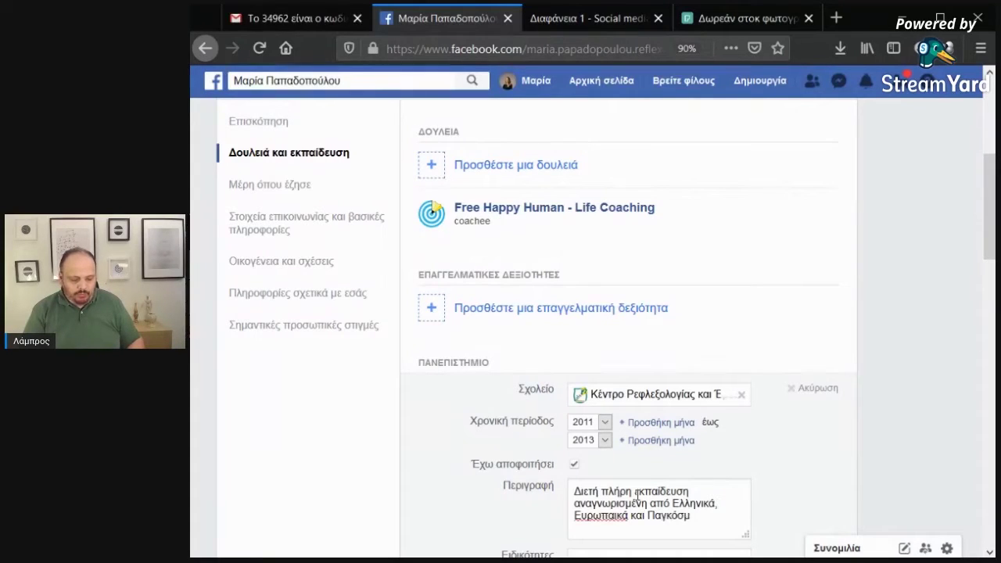
pyautogui.write('ια σωματεία')
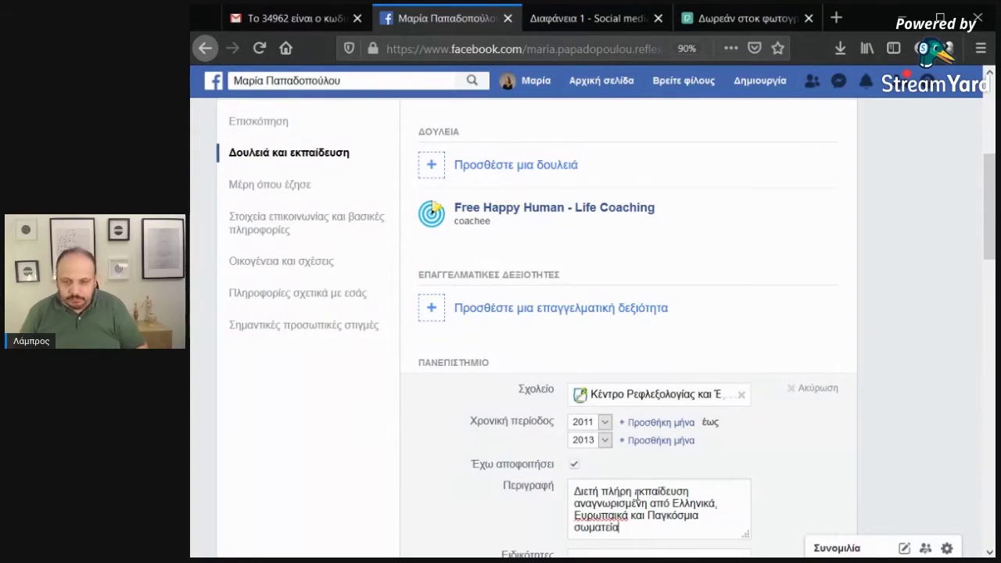
pyautogui.rightClick(601, 517)
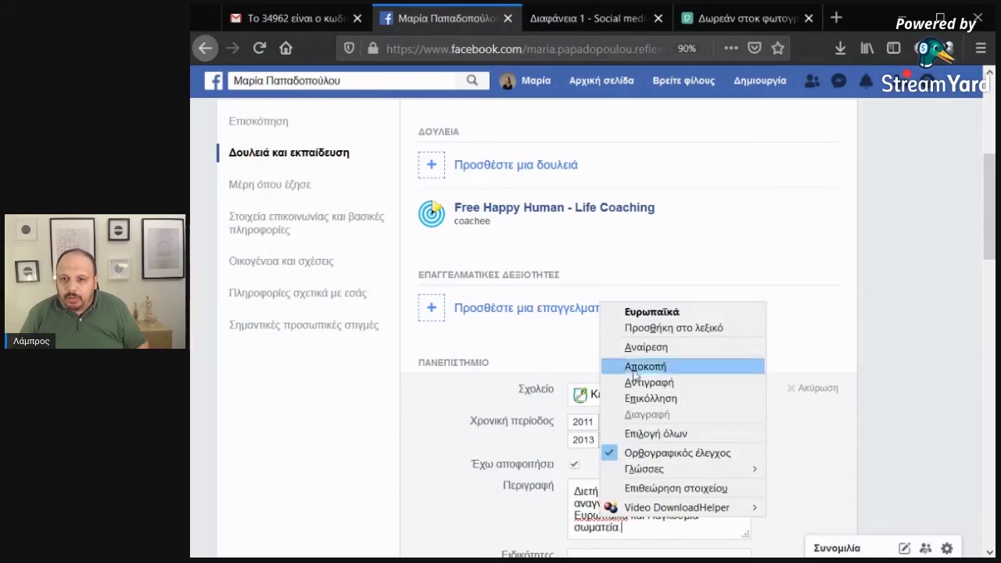
pyautogui.click(654, 319)
pyautogui.scroll(-3, 724, 446)
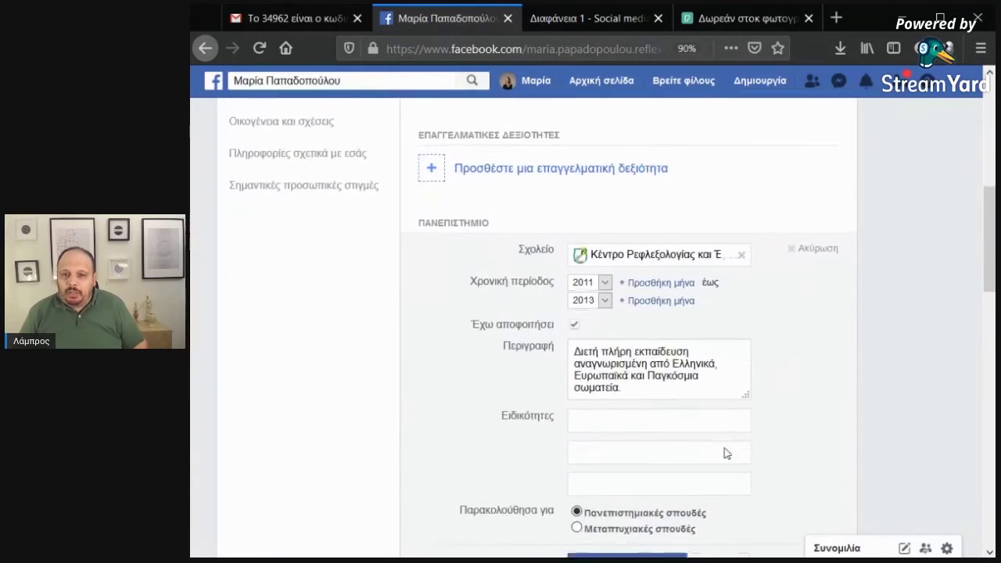
pyautogui.click(648, 403)
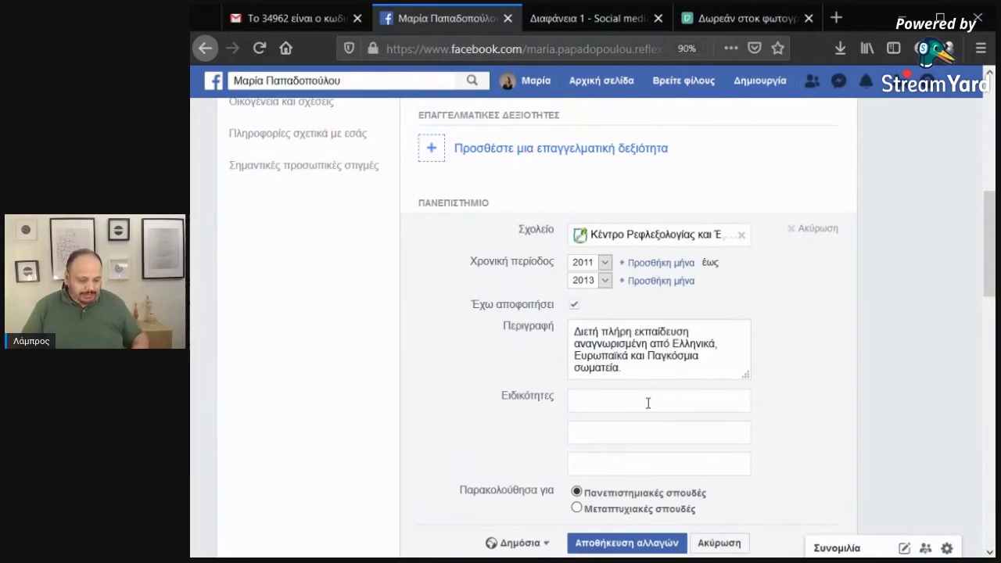
# Enter specialties Σκλήρυνση Κατά Πλάκας, Ερευνιτική Ρεφλεξολογία and Διαχείρηση πόνου, then save the entry
pyautogui.write('Σκλή')
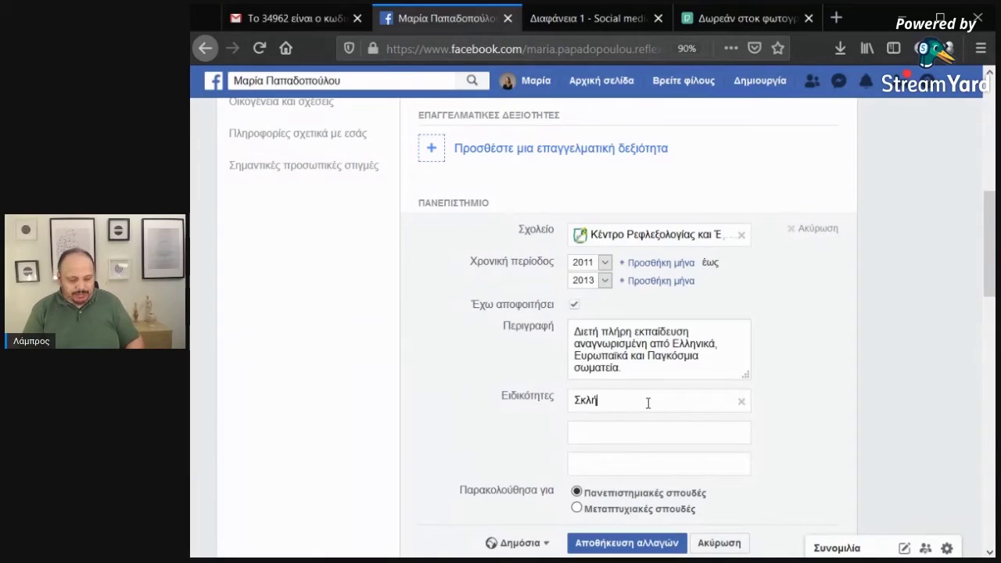
pyautogui.write('ρυνση Κα')
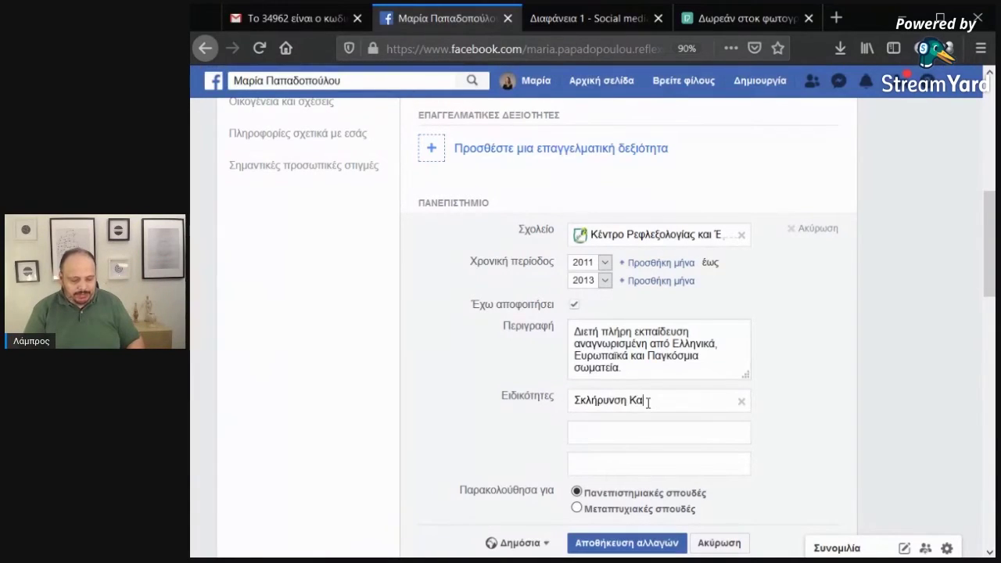
pyautogui.write('τά π')
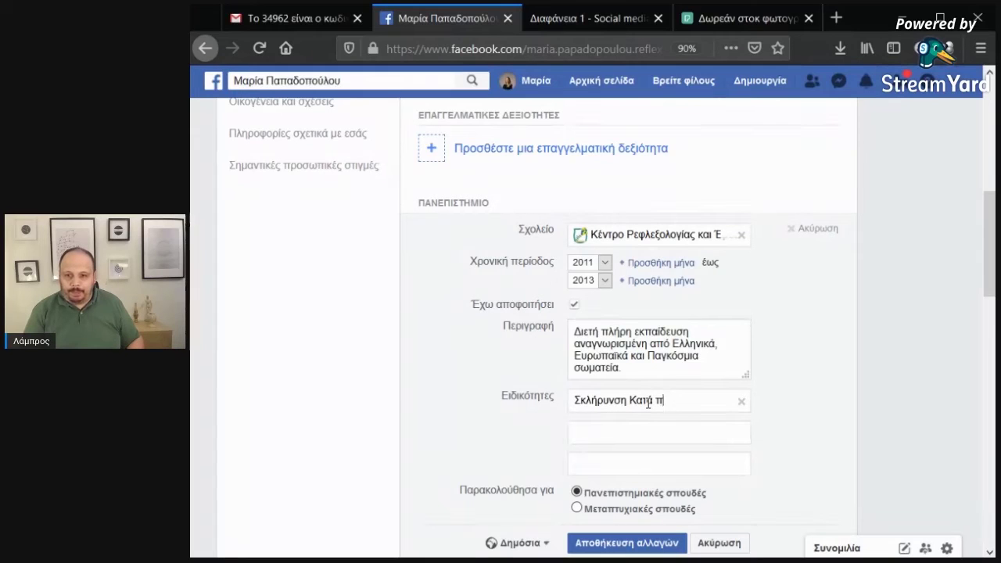
pyautogui.press('BackSpace')
pyautogui.write('Πλάκας')
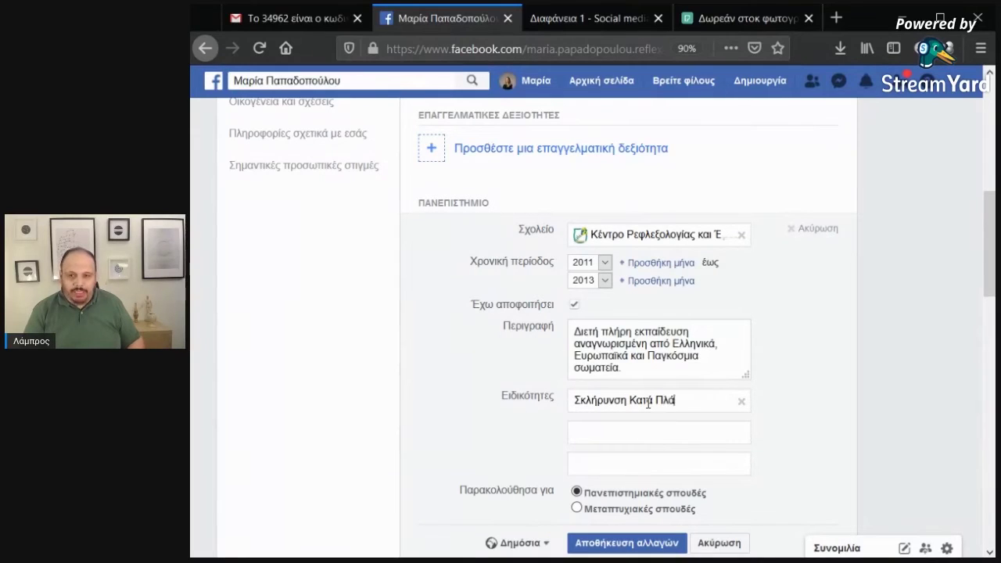
pyautogui.click(621, 430)
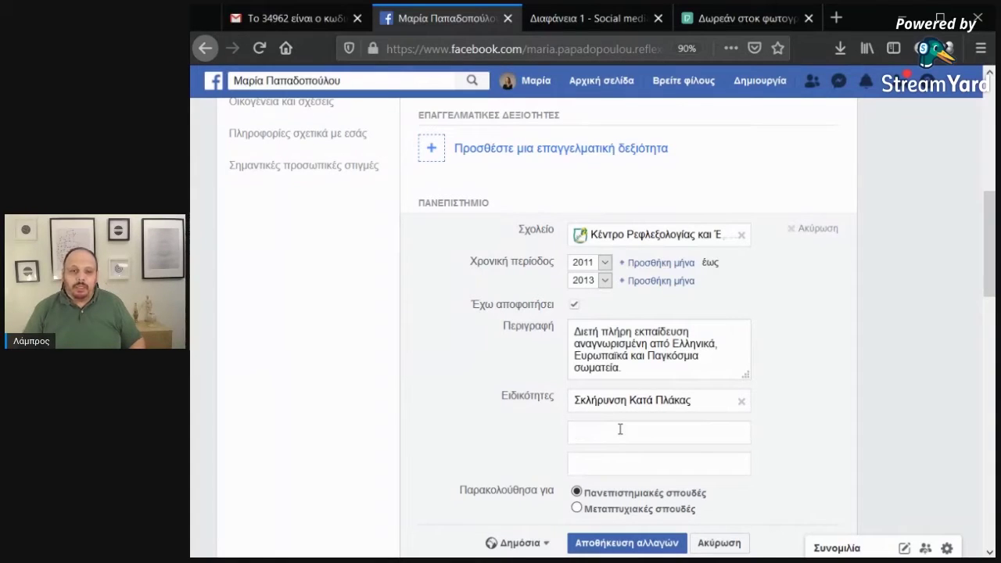
pyautogui.write('Ερευ')
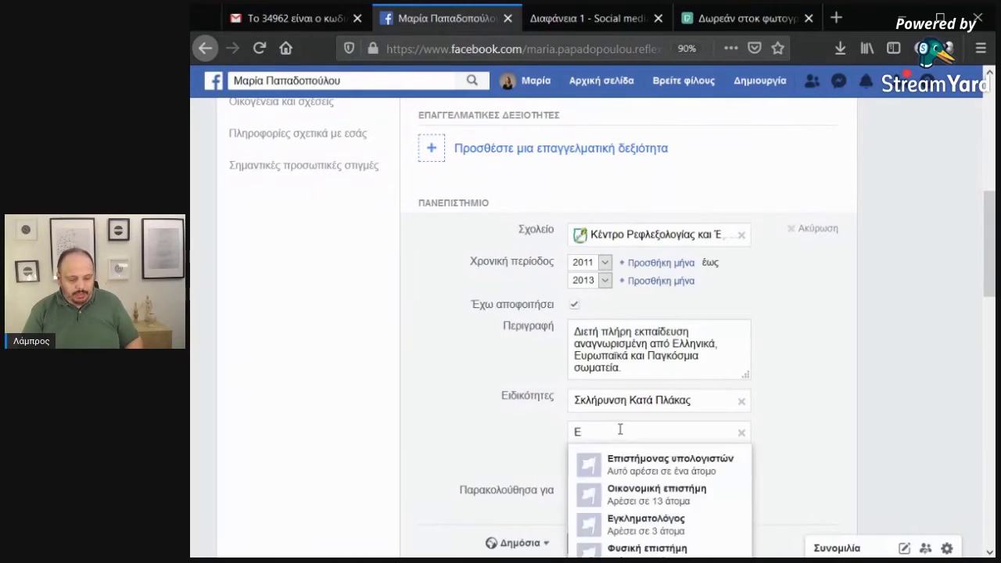
pyautogui.write('νιτι')
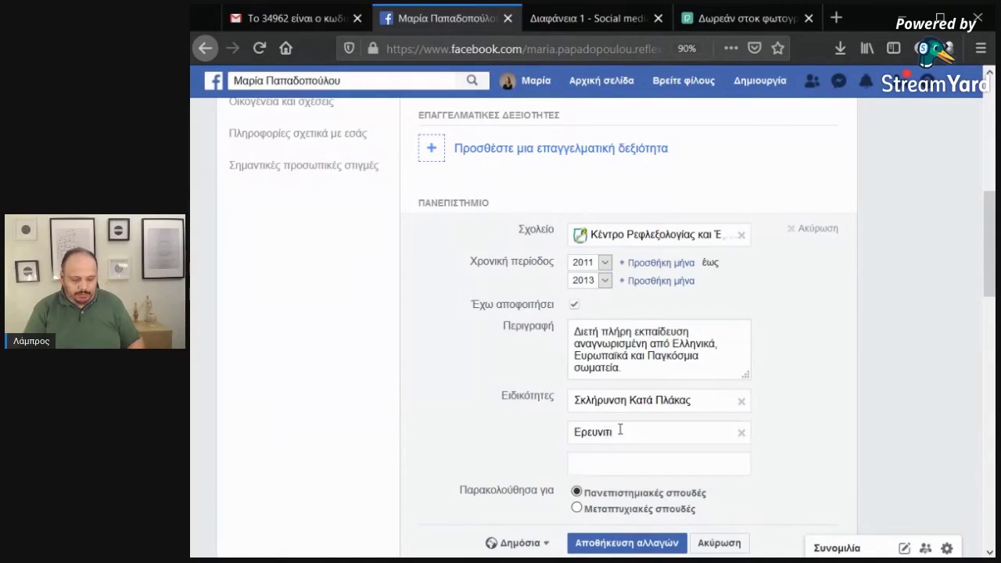
pyautogui.write('κή Ρεφλεξολ')
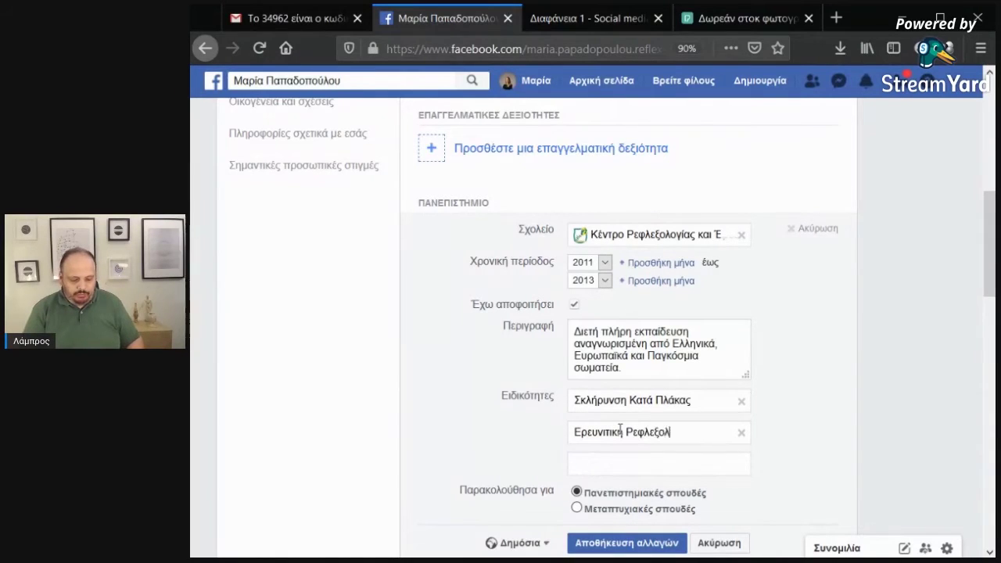
pyautogui.write('ογία')
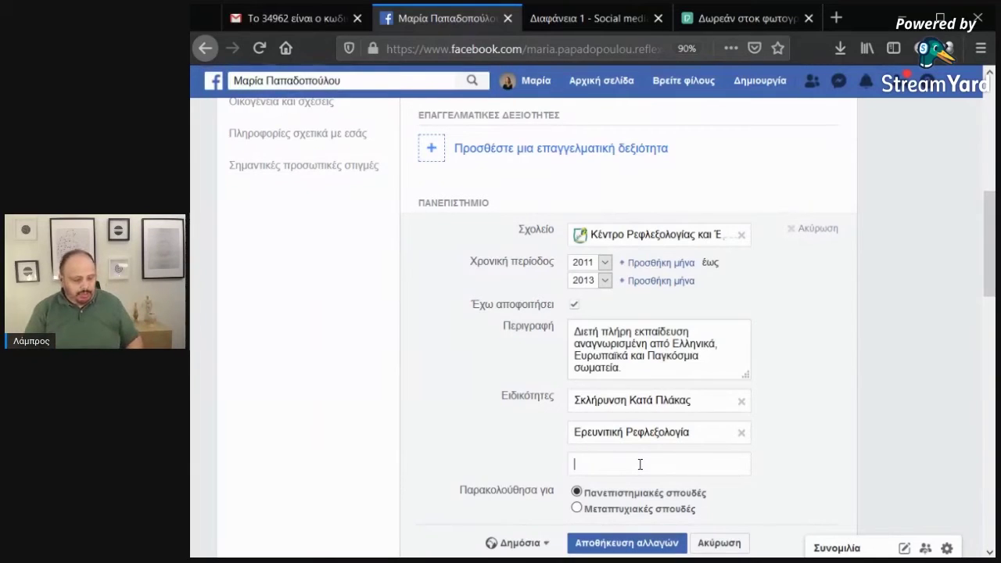
pyautogui.write('Δια')
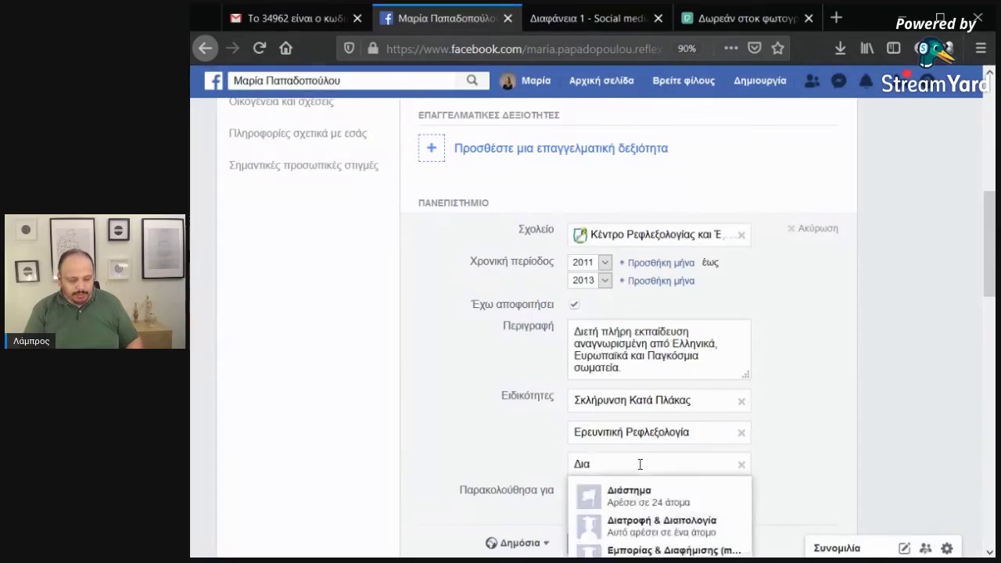
pyautogui.write('χείρηση')
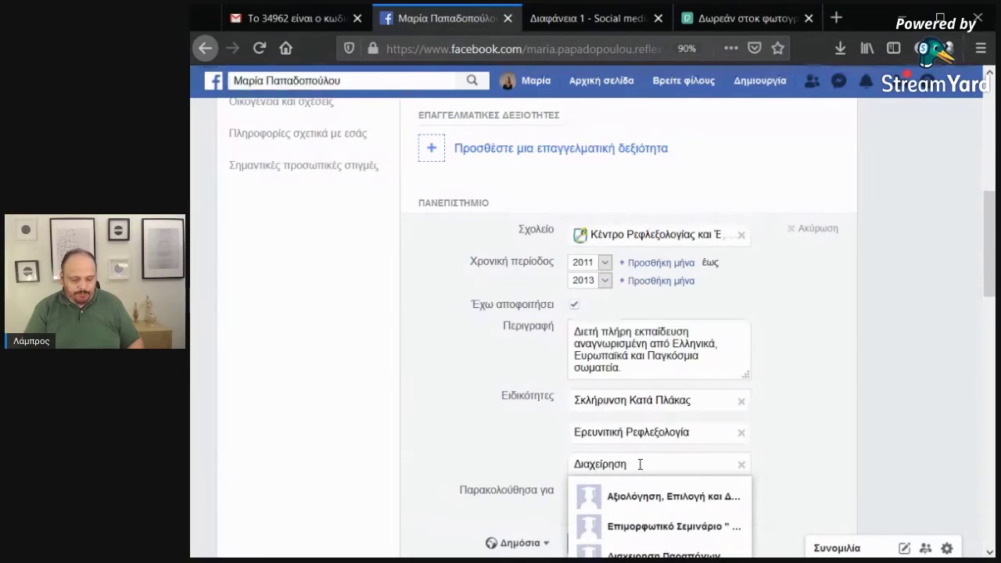
pyautogui.write(' πόνου')
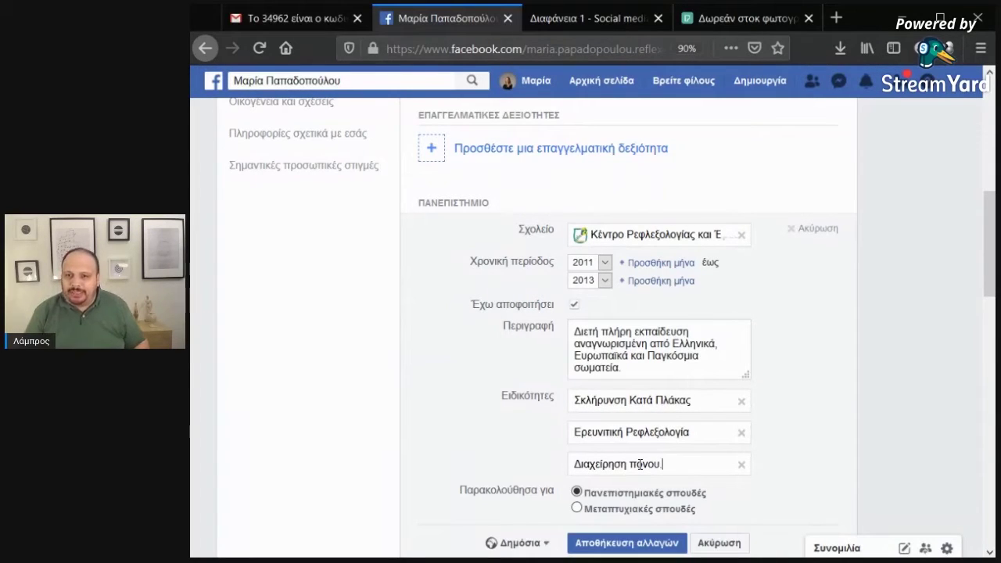
pyautogui.write('.')
pyautogui.scroll(-2, 617, 349)
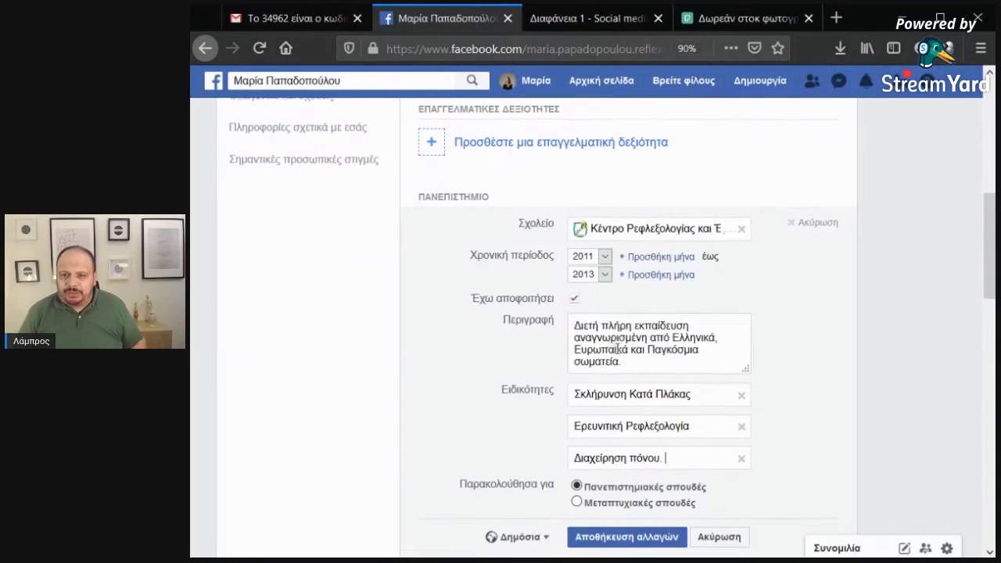
pyautogui.scroll(-2, 617, 351)
pyautogui.click(623, 386)
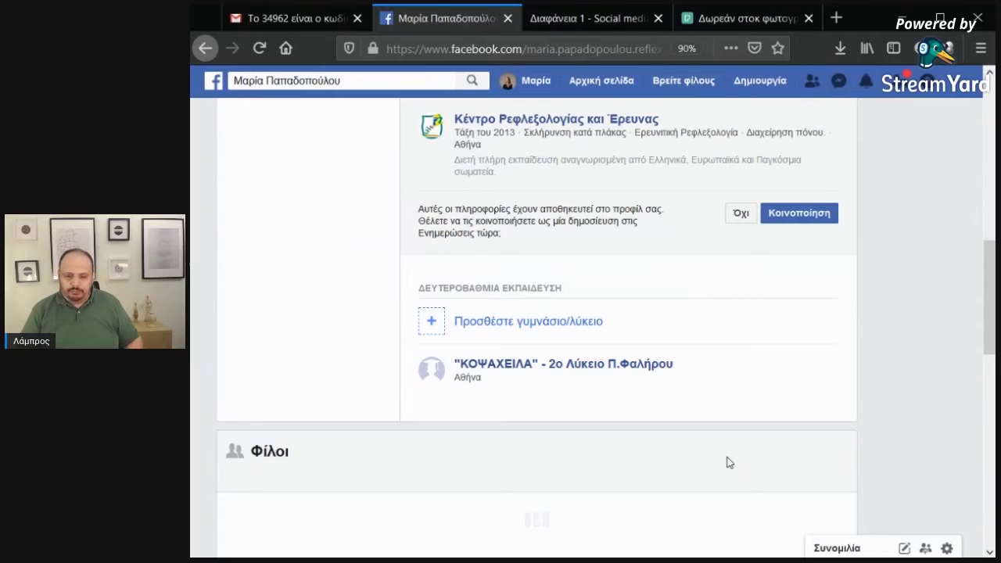
pyautogui.moveTo(753, 396)
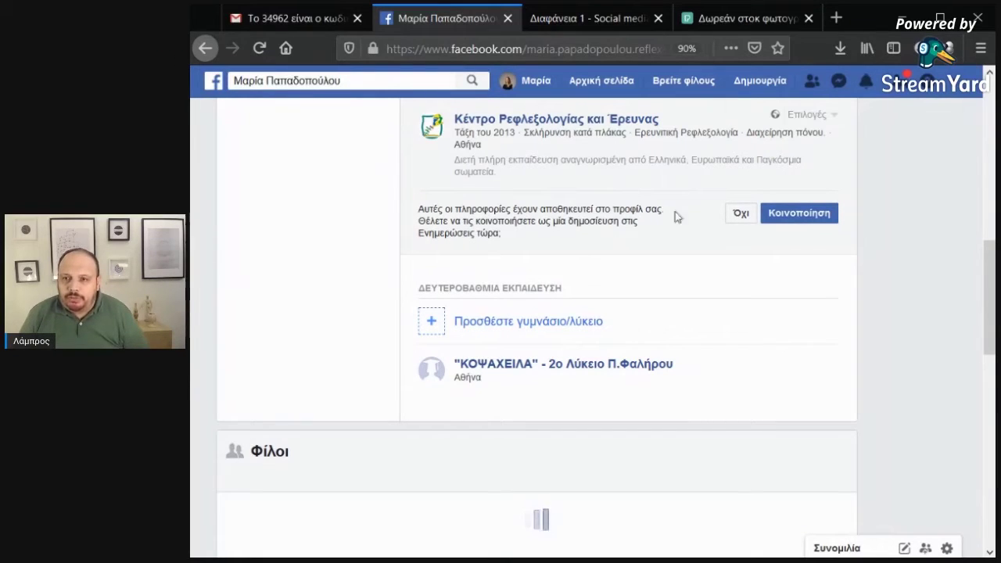
pyautogui.scroll(5, 787, 284)
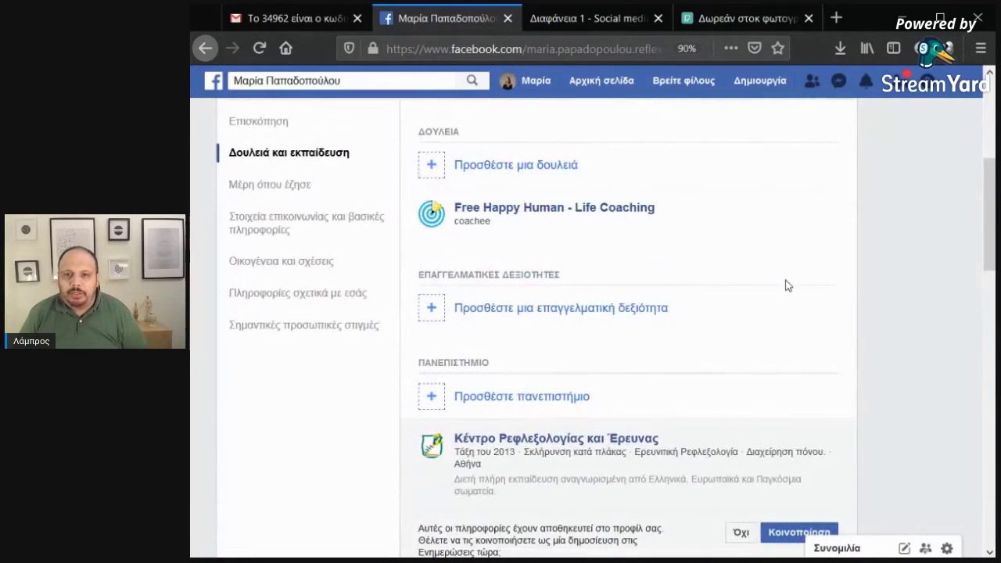
pyautogui.scroll(1, 430, 323)
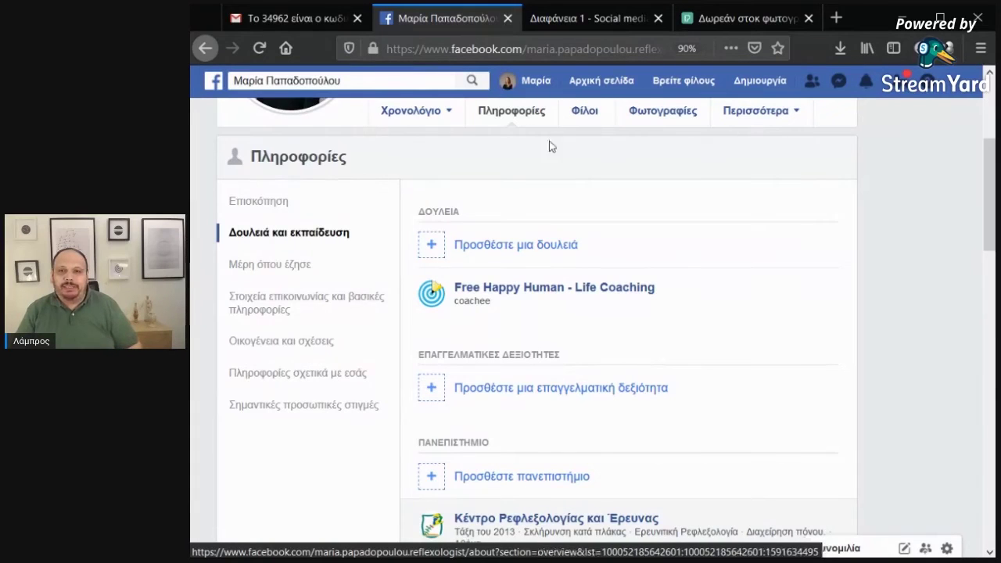
# Show the Μέρη όπου έζησε section of the About page
pyautogui.scroll(3, 501, 207)
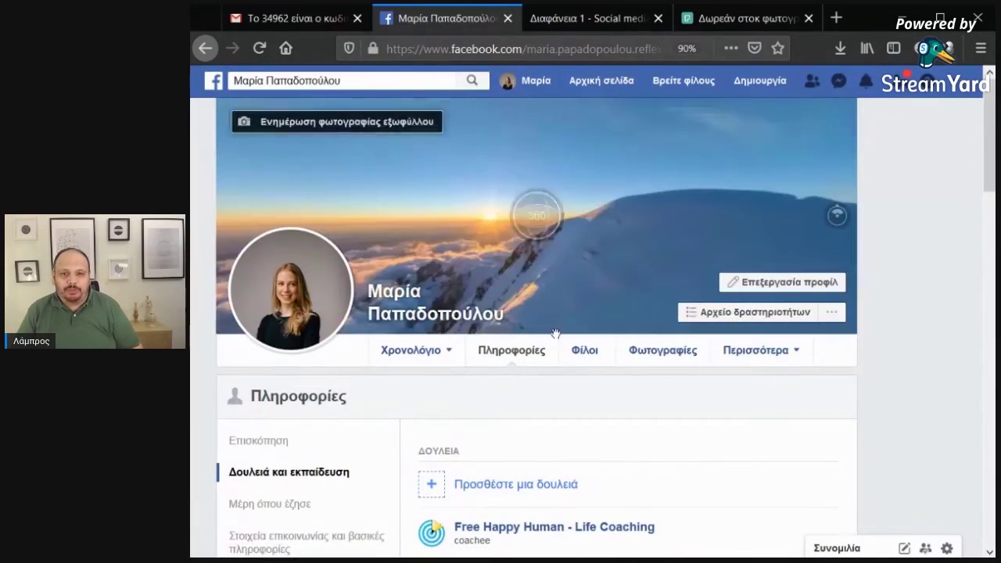
pyautogui.scroll(-2, 422, 395)
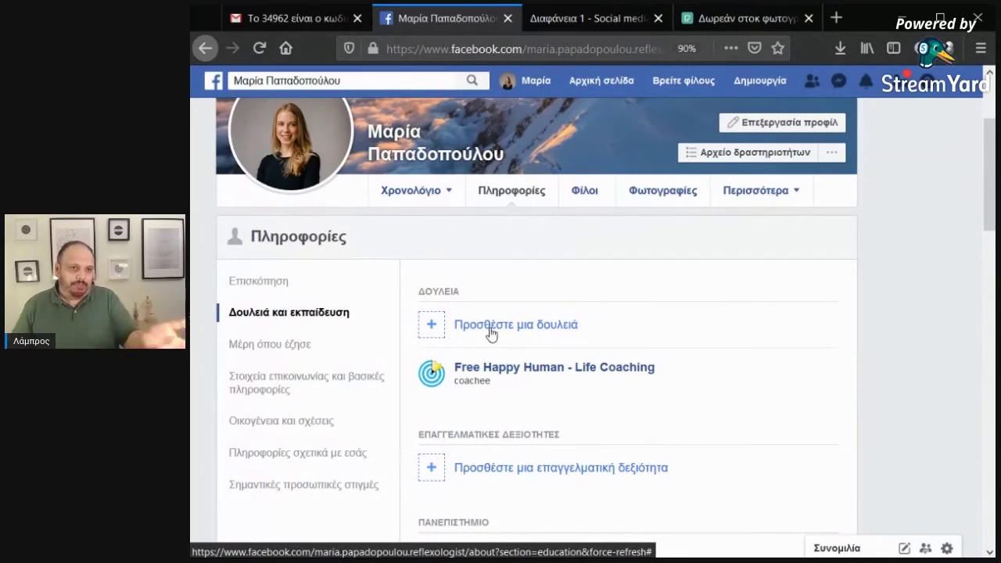
pyautogui.click(276, 353)
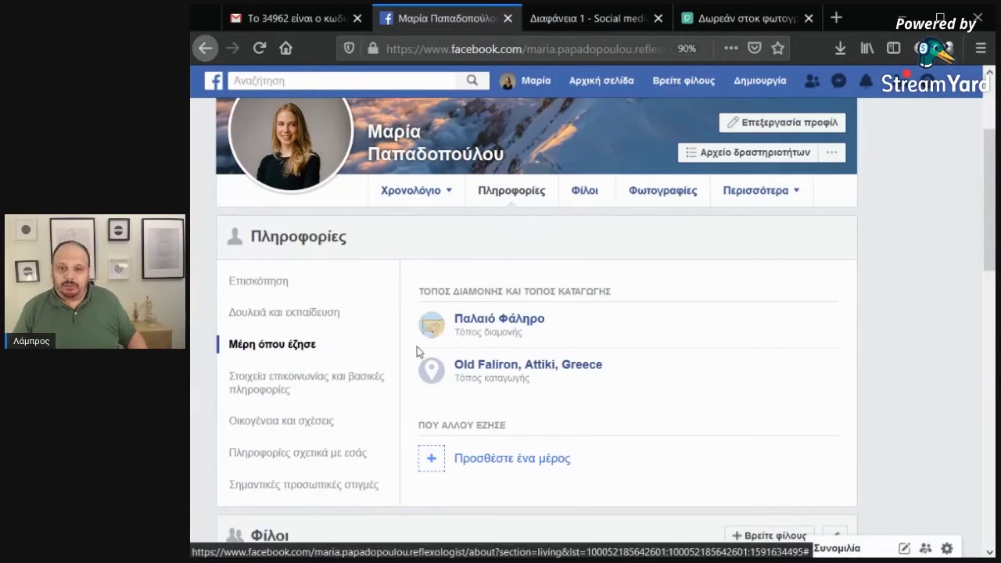
# Go to Στοιχεία επικοινωνίας και βασικές πληροφορίες and start a new mobile phone entry
pyautogui.click(284, 391)
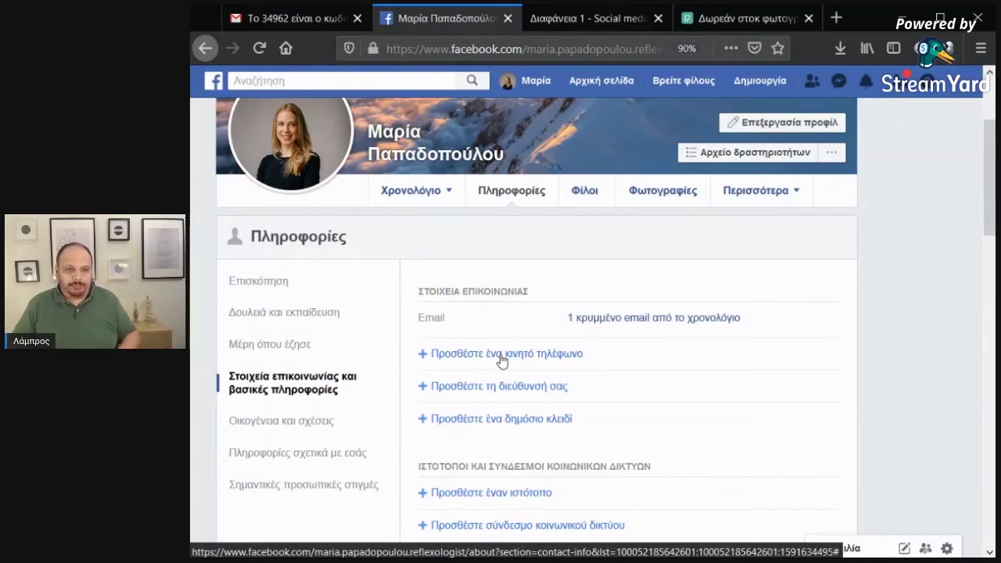
pyautogui.click(501, 356)
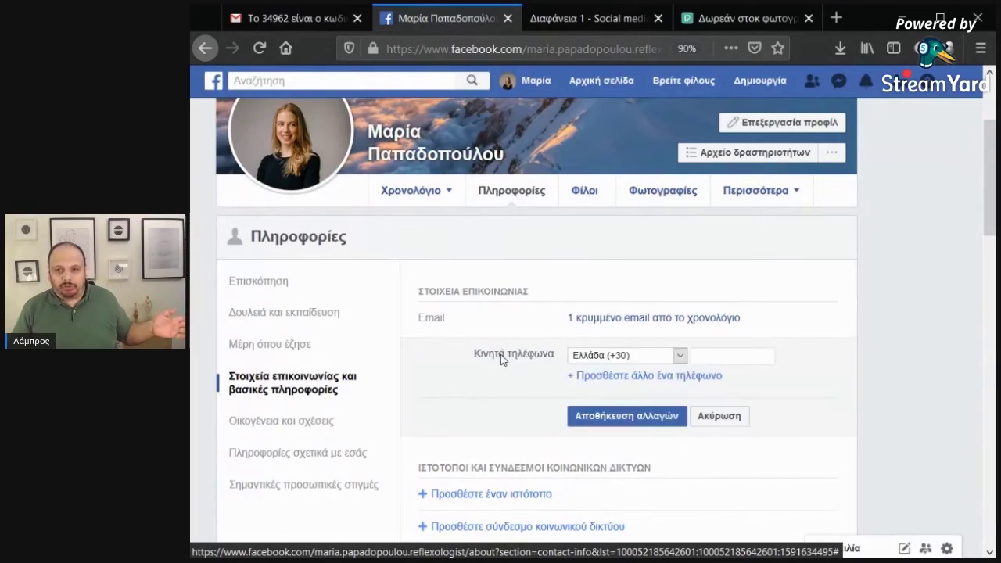
# Enter the Greek mobile phone number and save it
pyautogui.click(716, 360)
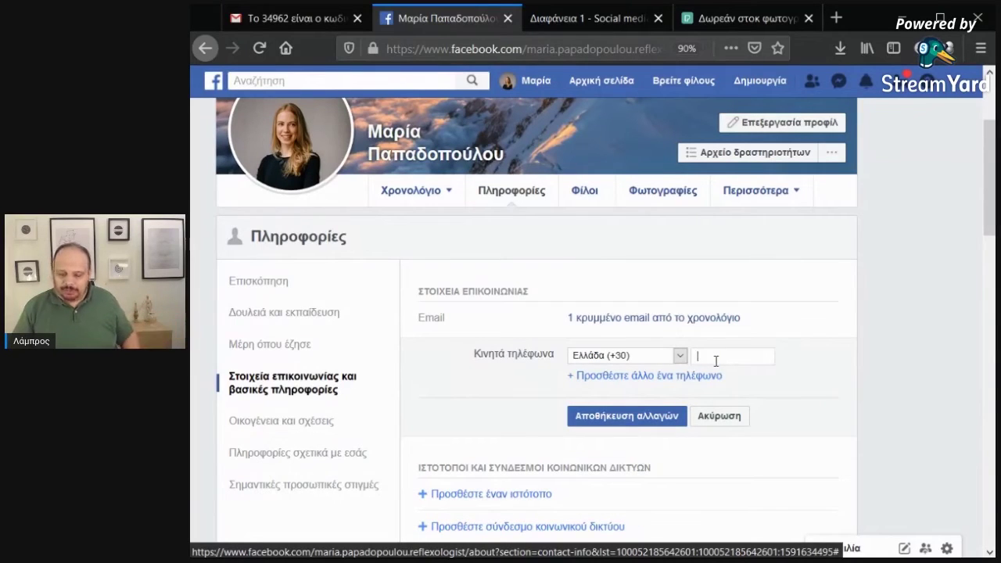
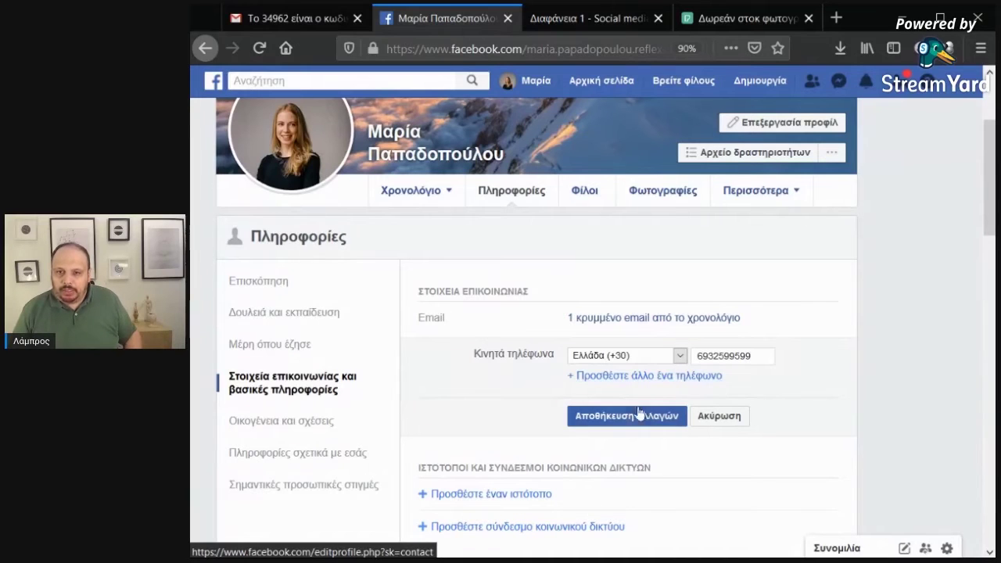
pyautogui.click(637, 416)
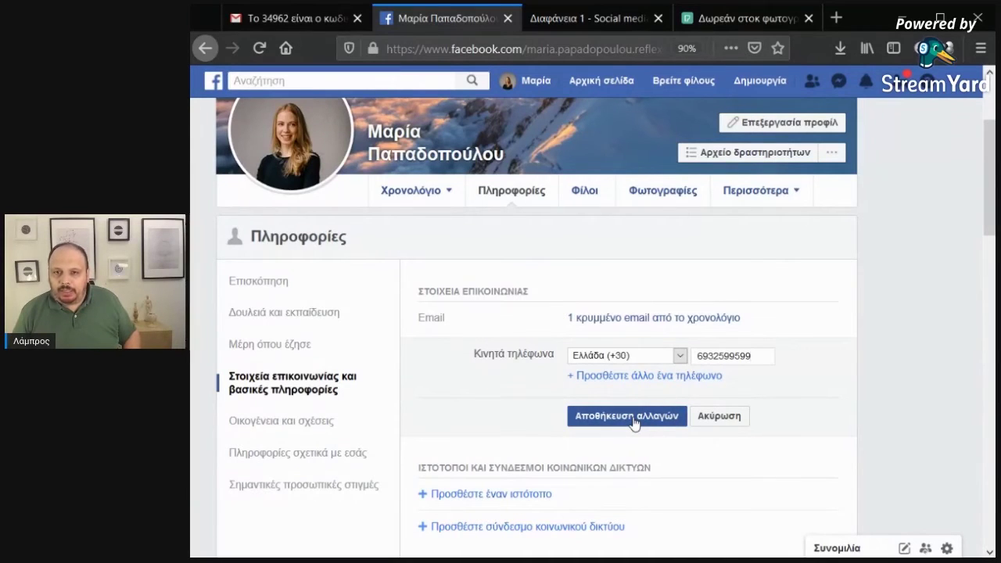
pyautogui.click(634, 420)
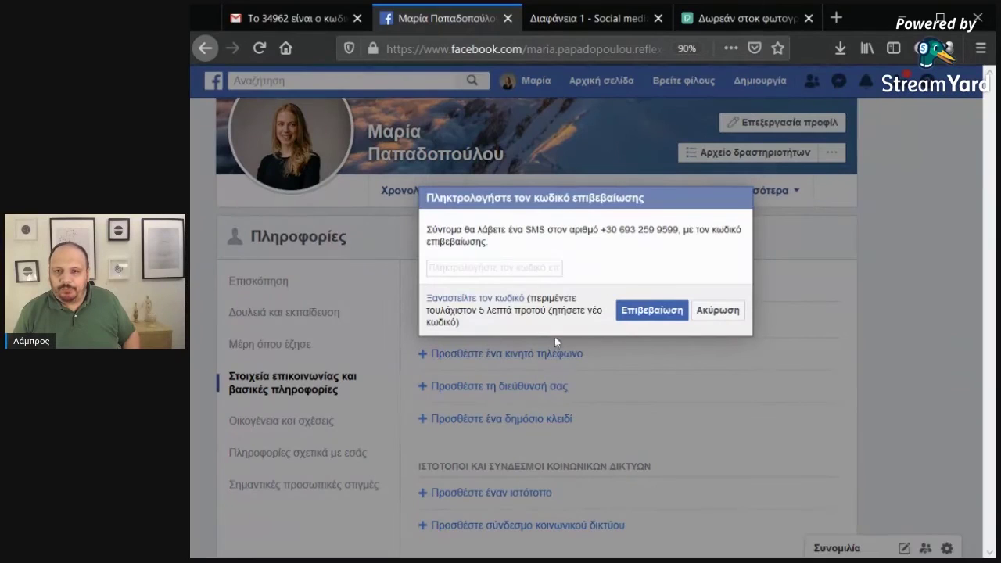
# Confirm the number with the SMS verification code and dismiss the verified message
pyautogui.click(525, 271)
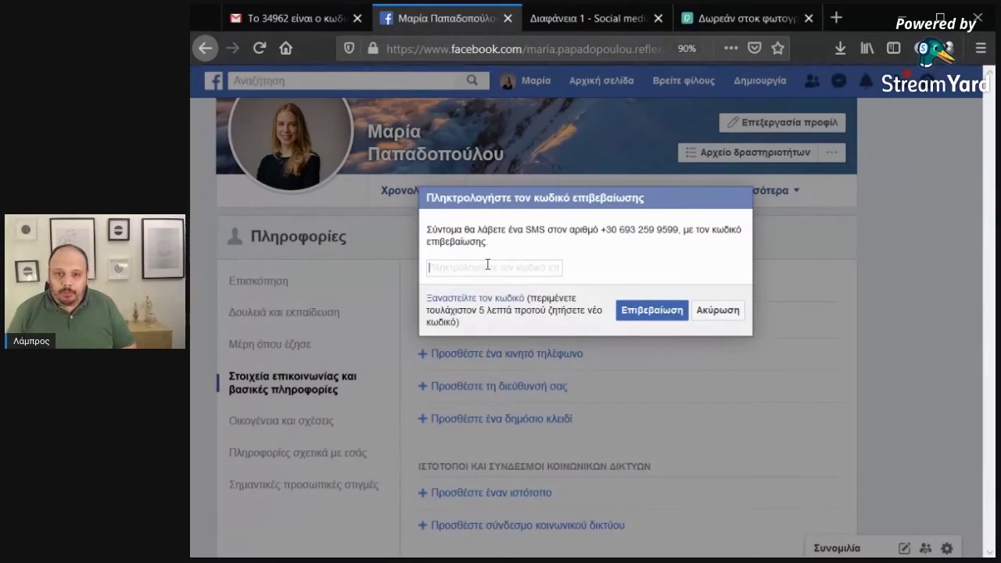
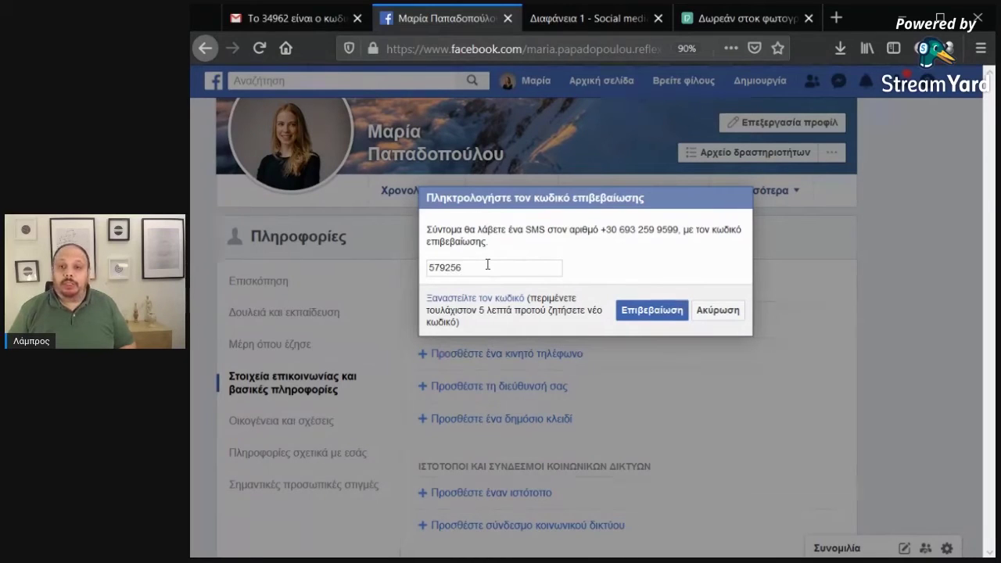
pyautogui.click(629, 316)
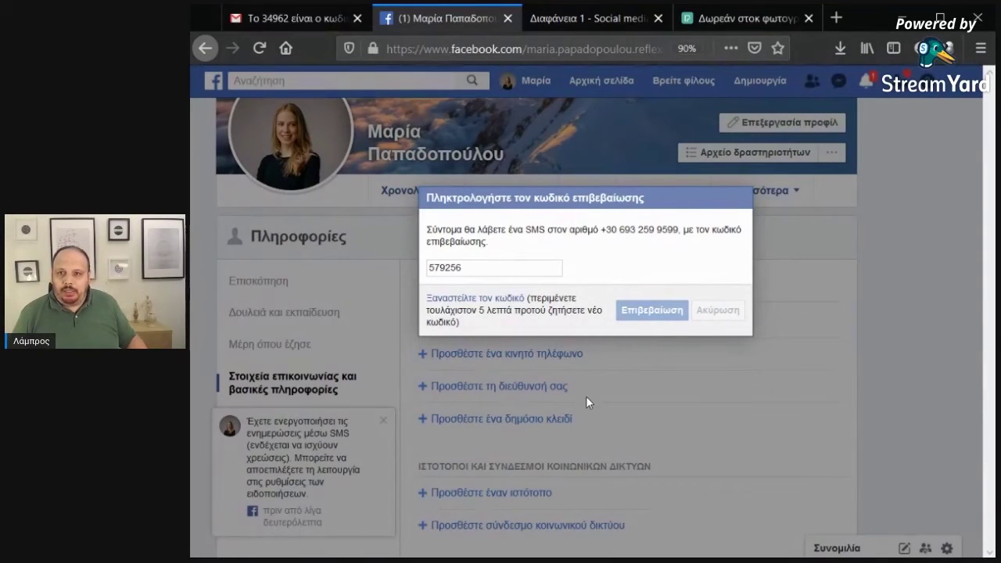
pyautogui.click(733, 280)
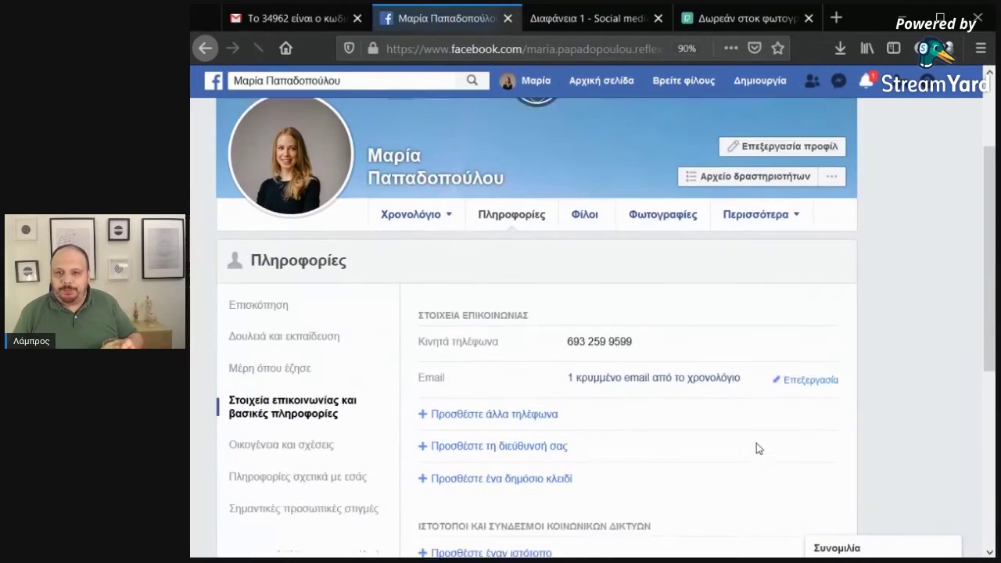
pyautogui.moveTo(559, 329)
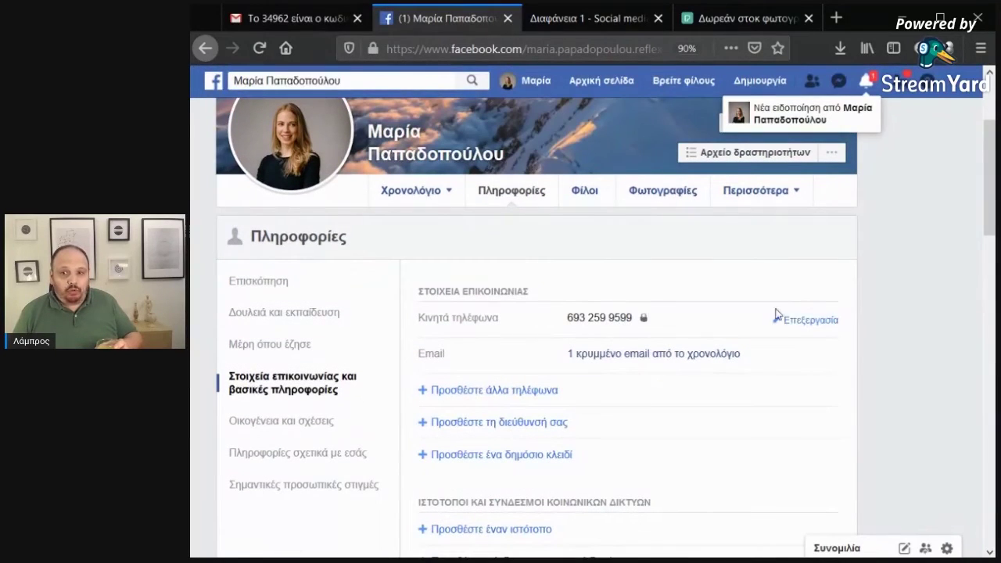
pyautogui.moveTo(644, 323)
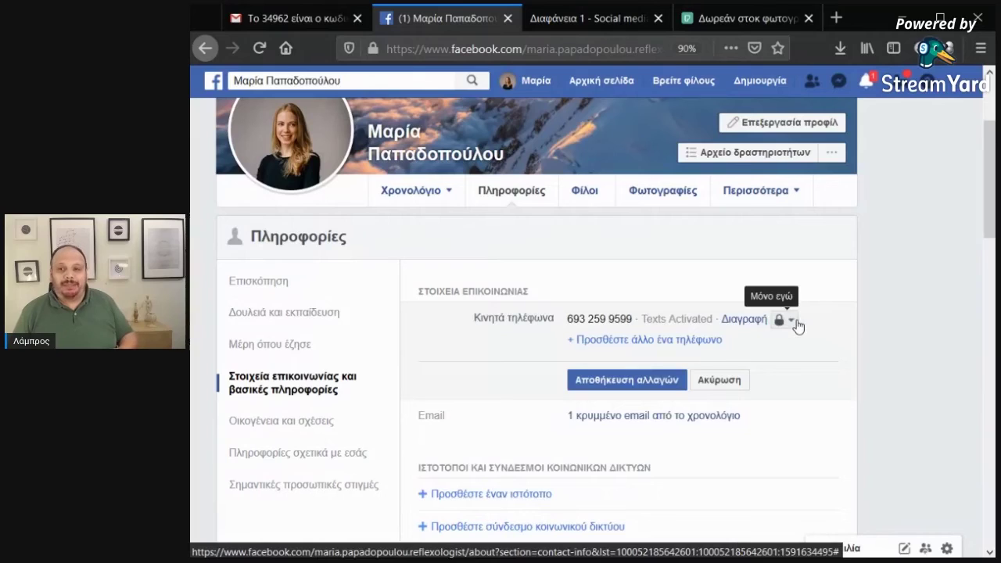
# Change the mobile number's visibility from Μόνο εγώ to Δημόσια and save
pyautogui.click(792, 322)
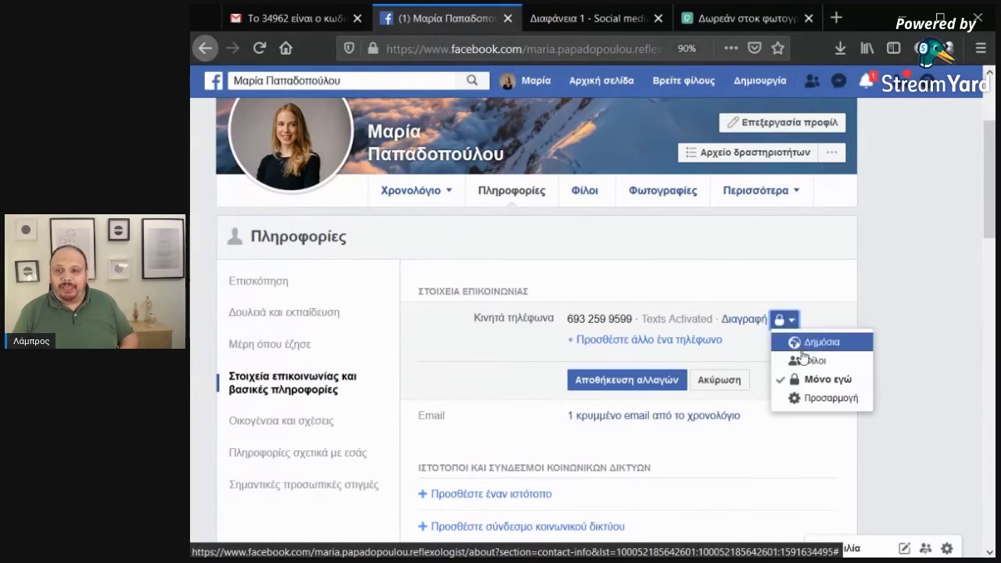
pyautogui.click(818, 342)
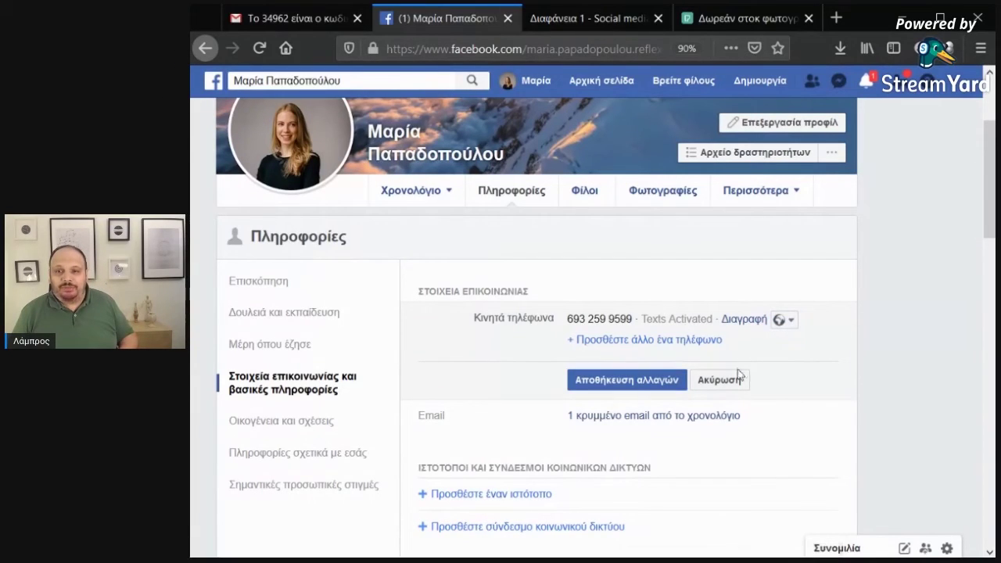
pyautogui.click(638, 380)
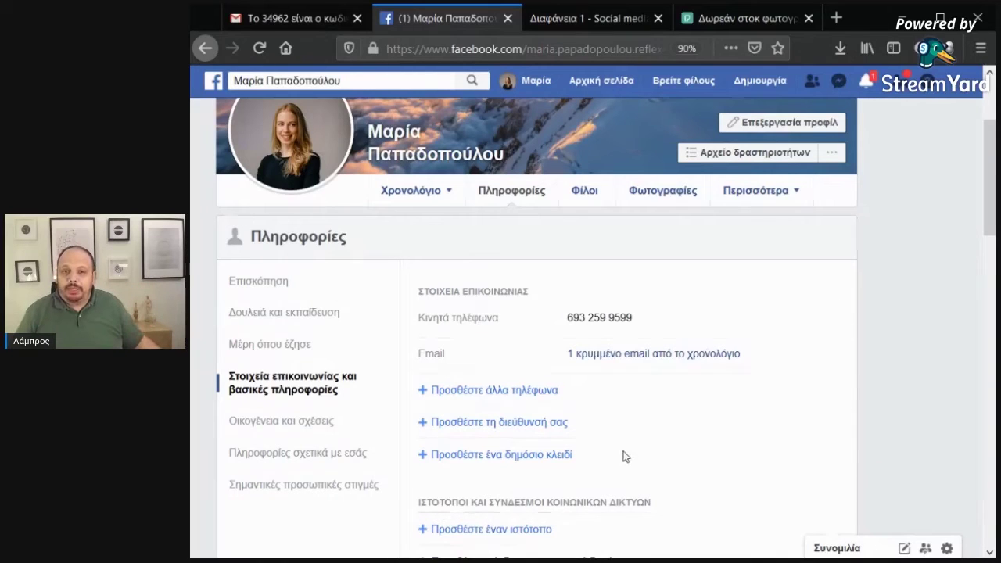
pyautogui.scroll(-1, 633, 457)
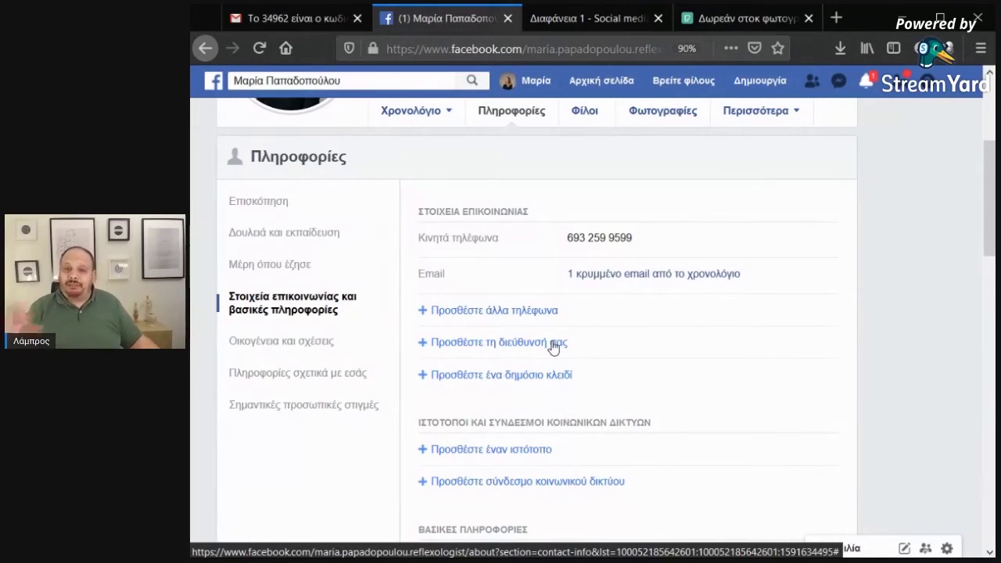
pyautogui.scroll(-2, 553, 347)
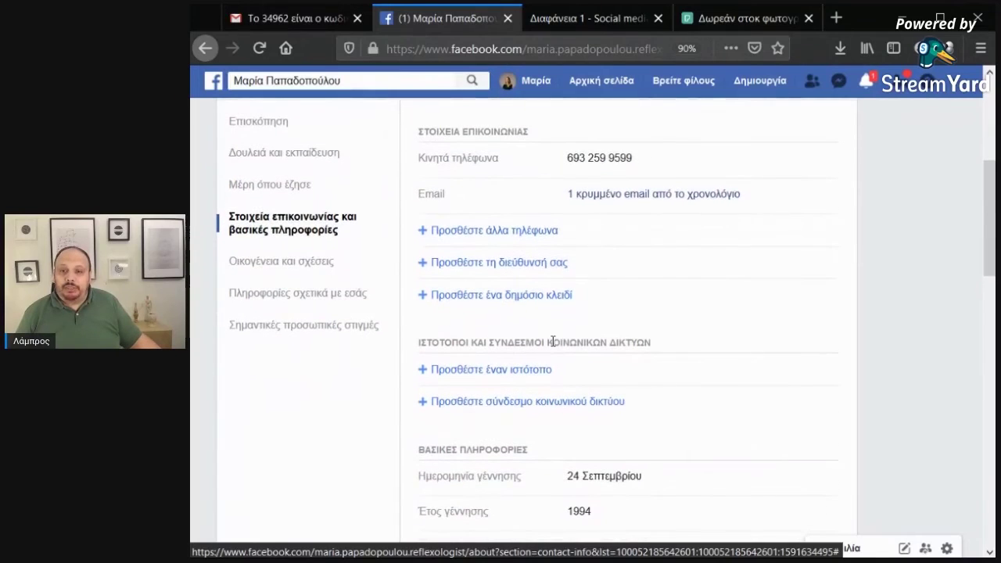
pyautogui.click(516, 375)
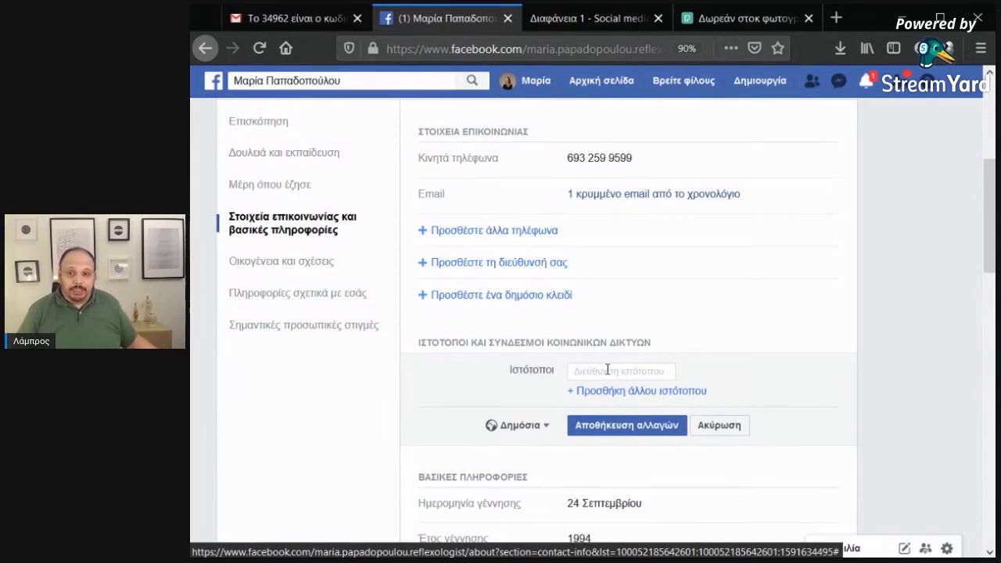
pyautogui.click(608, 370)
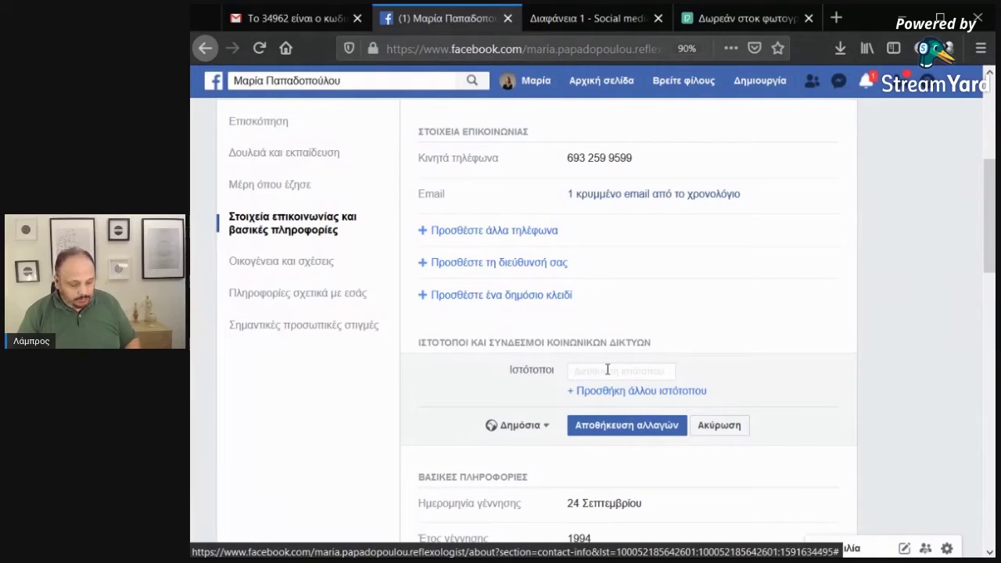
pyautogui.write('http')
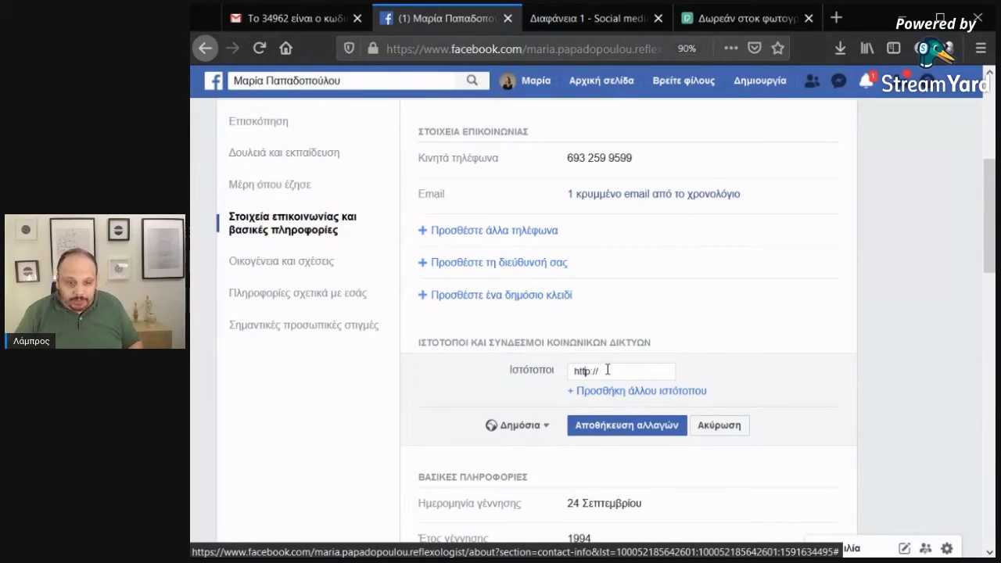
pyautogui.write('s://')
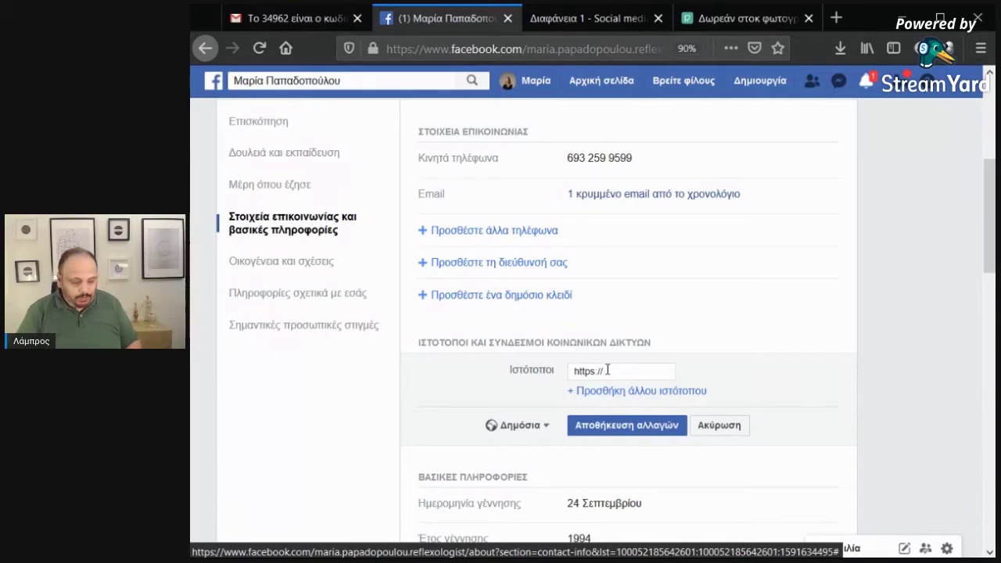
pyautogui.write('reflexolog')
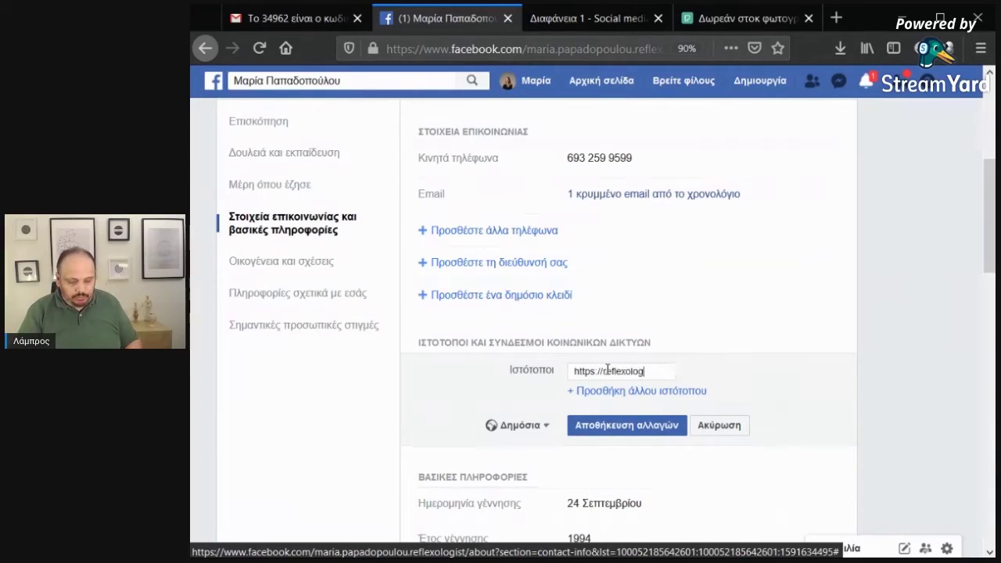
pyautogui.write('ist.gr')
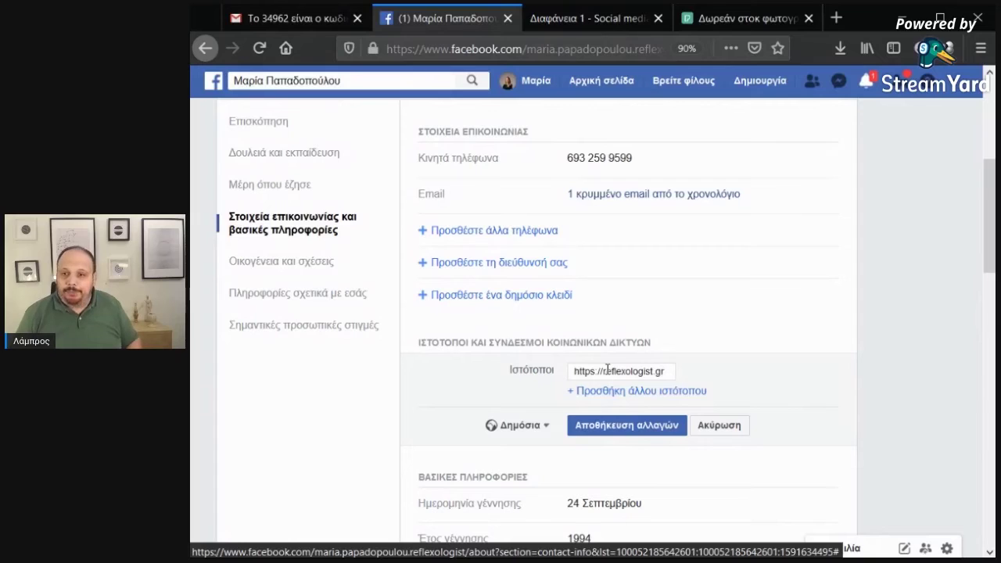
pyautogui.click(618, 431)
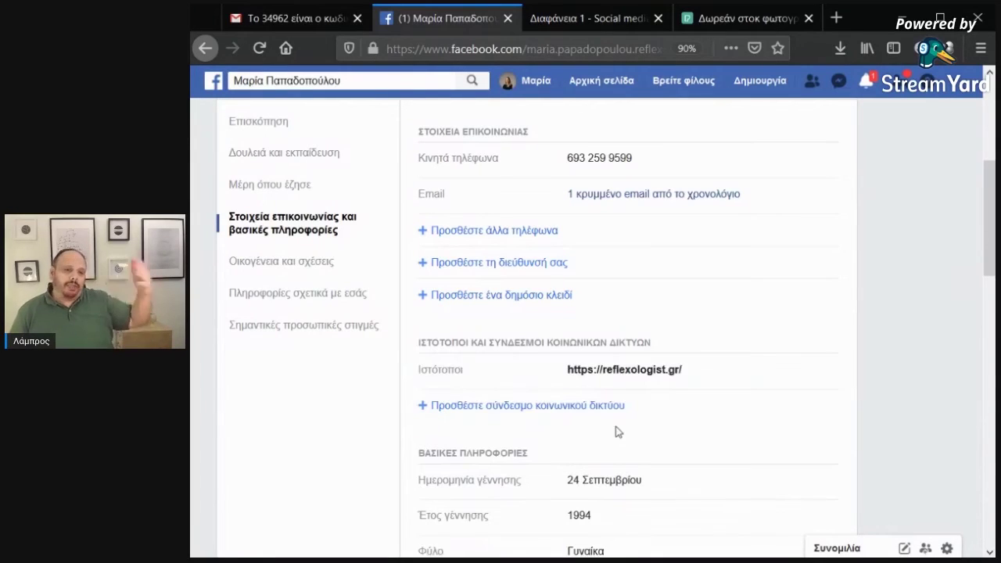
pyautogui.moveTo(689, 378)
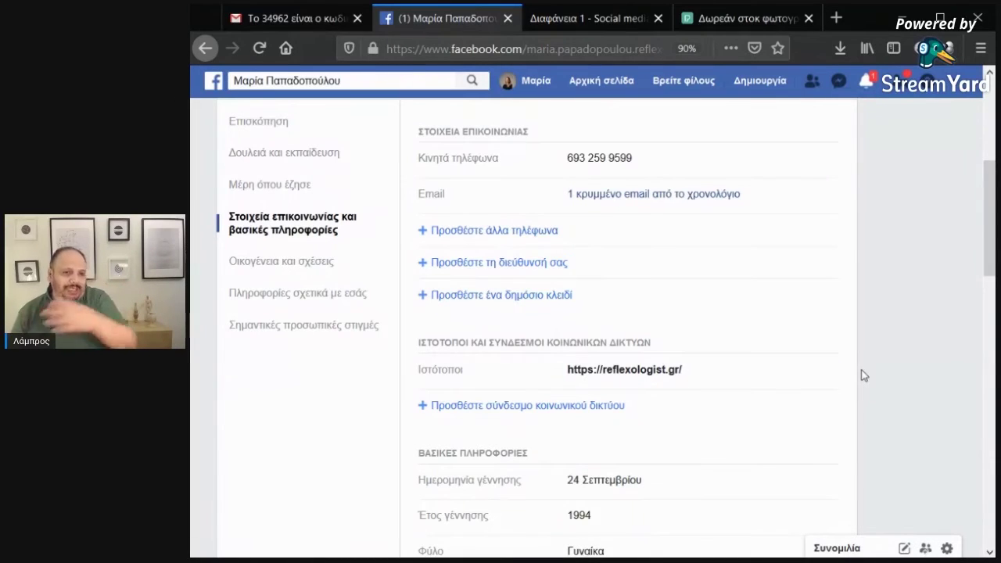
# Go through Οικογένεια και σχέσεις to the Πληροφορίες σχετικά με εσάς section with other names and quotes
pyautogui.scroll(-3, 666, 358)
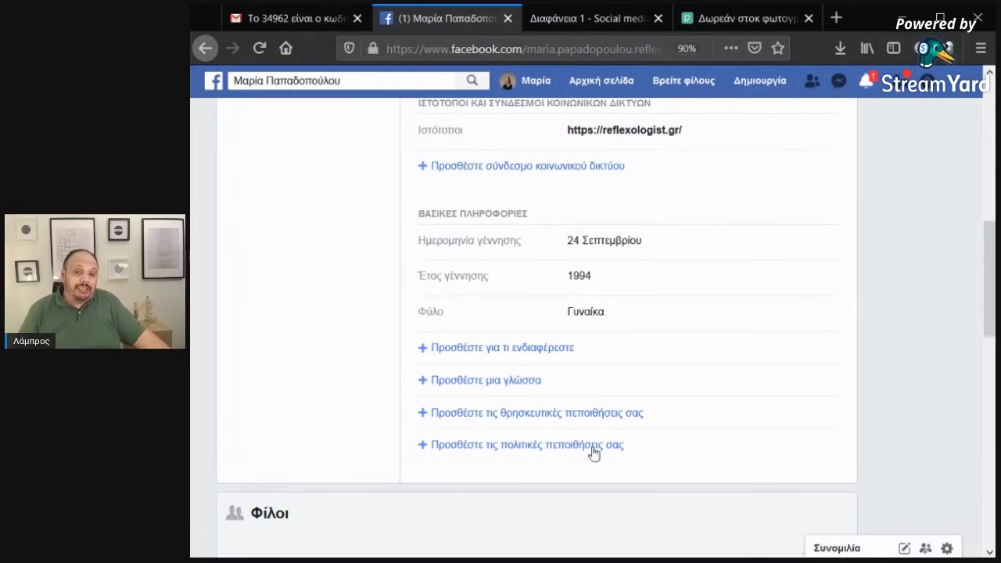
pyautogui.scroll(5, 524, 453)
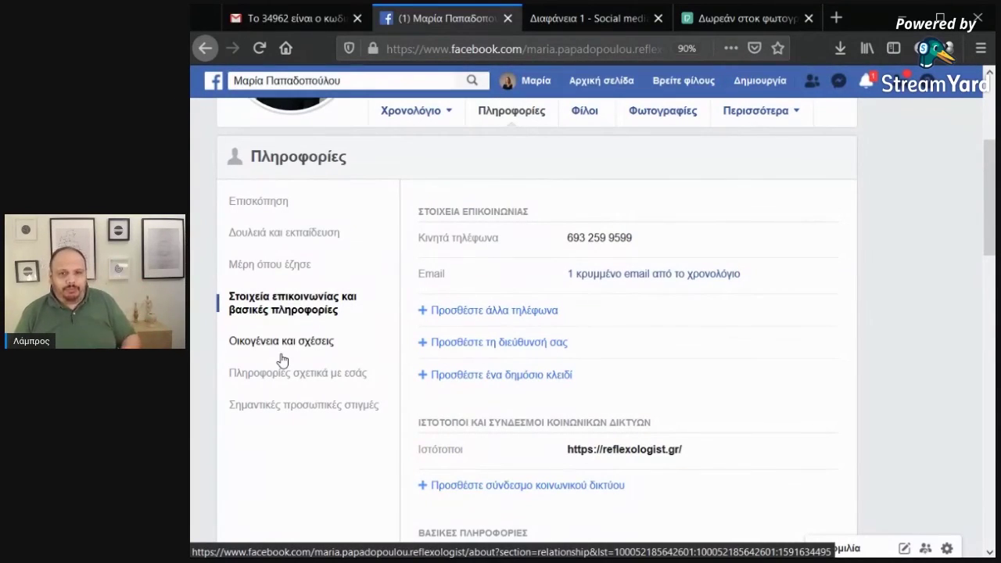
pyautogui.click(282, 357)
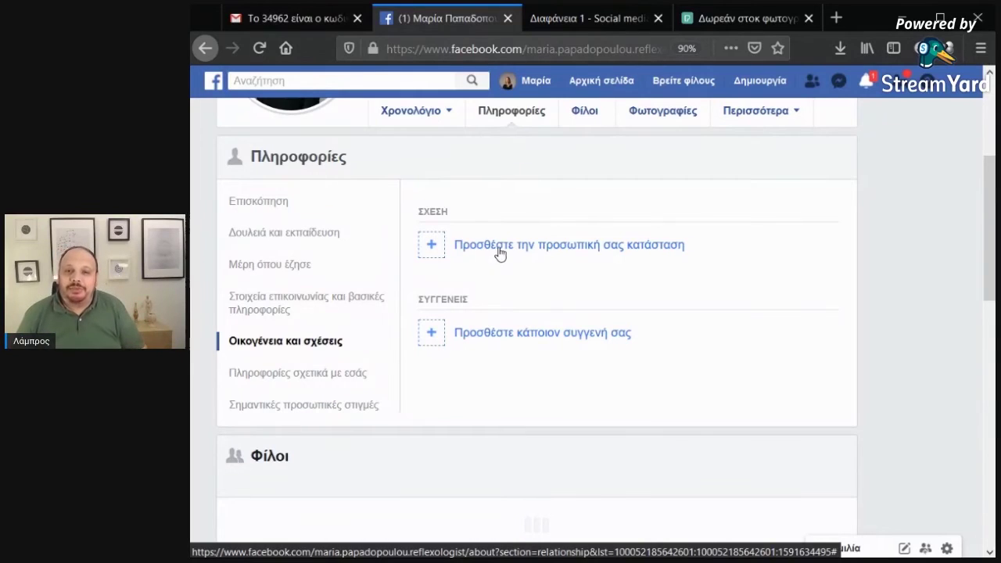
pyautogui.click(319, 374)
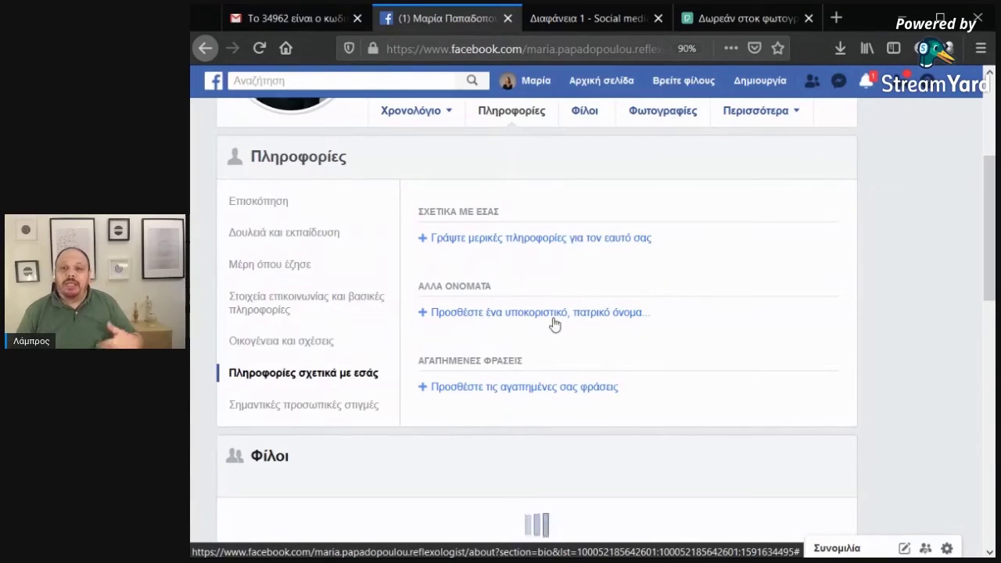
pyautogui.scroll(3, 553, 323)
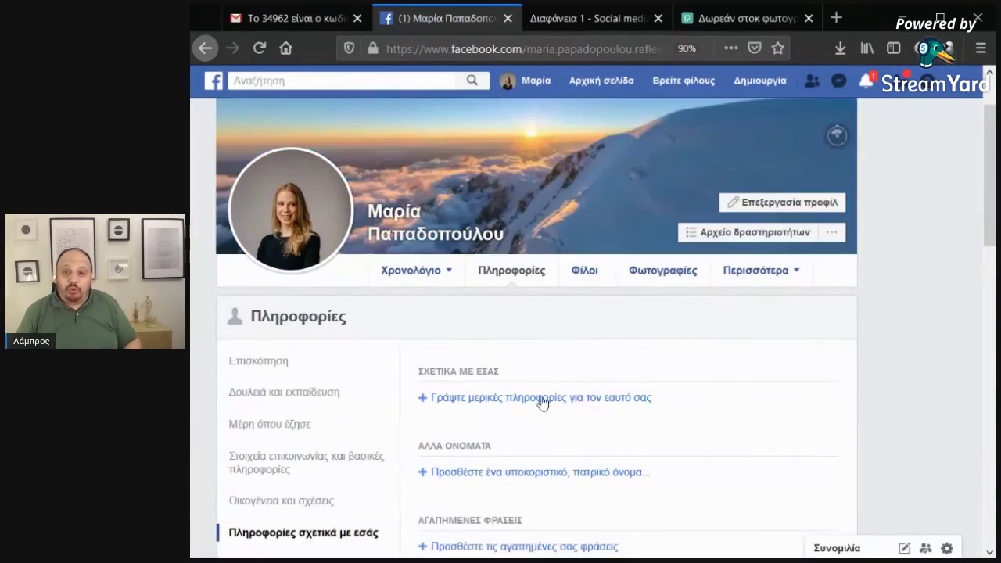
# Add the nickname Μαίρη, set to show at the top of the profile, and save it
pyautogui.click(518, 480)
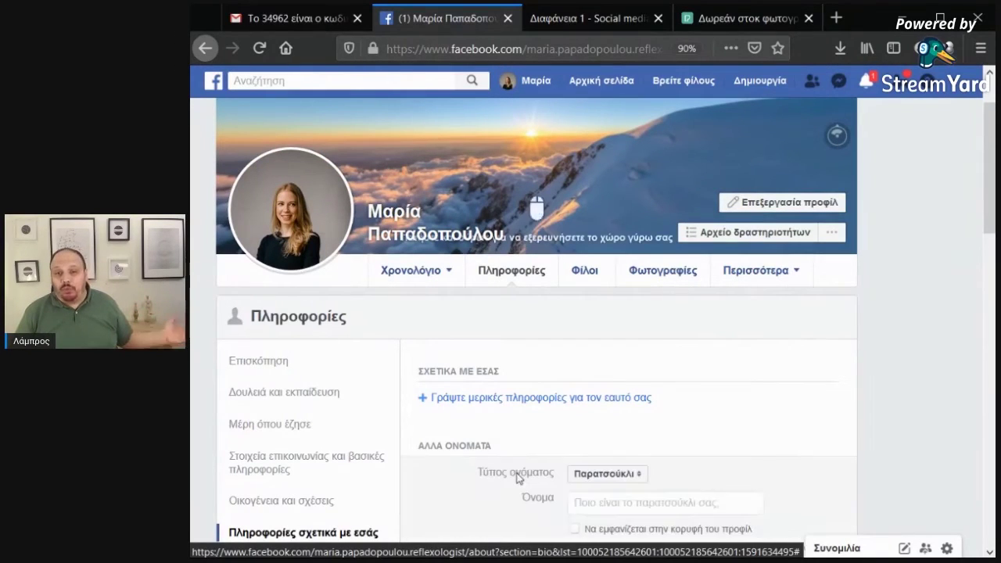
pyautogui.scroll(-2, 569, 444)
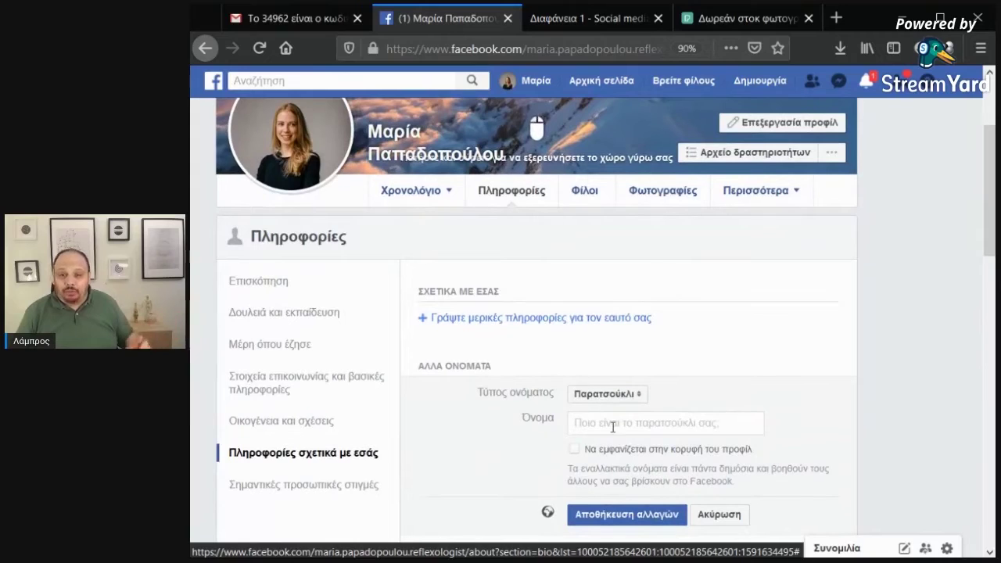
pyautogui.click(612, 425)
pyautogui.write('Ma')
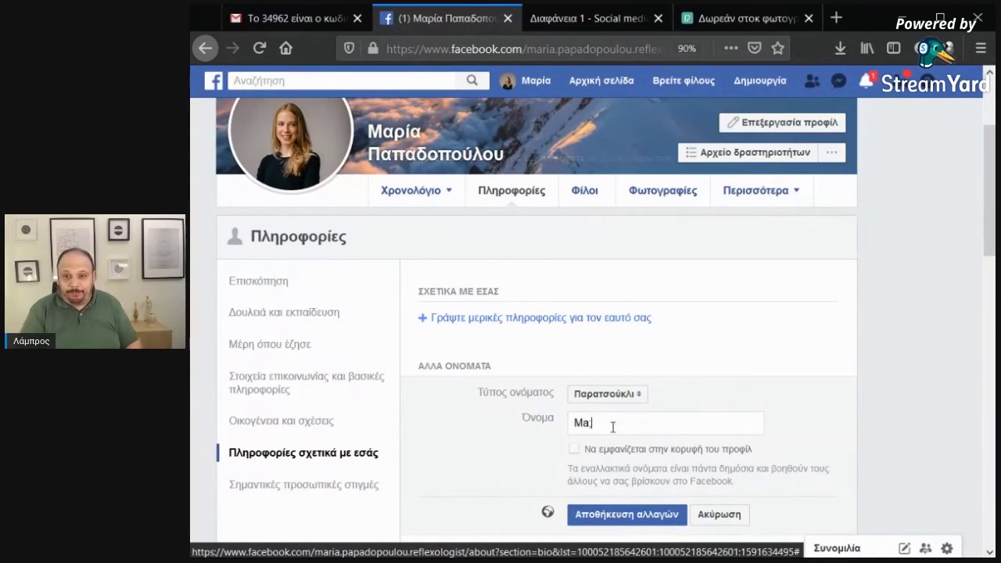
pyautogui.press('BackSpace')
pyautogui.press('BackSpace')
pyautogui.write('Μαίρη')
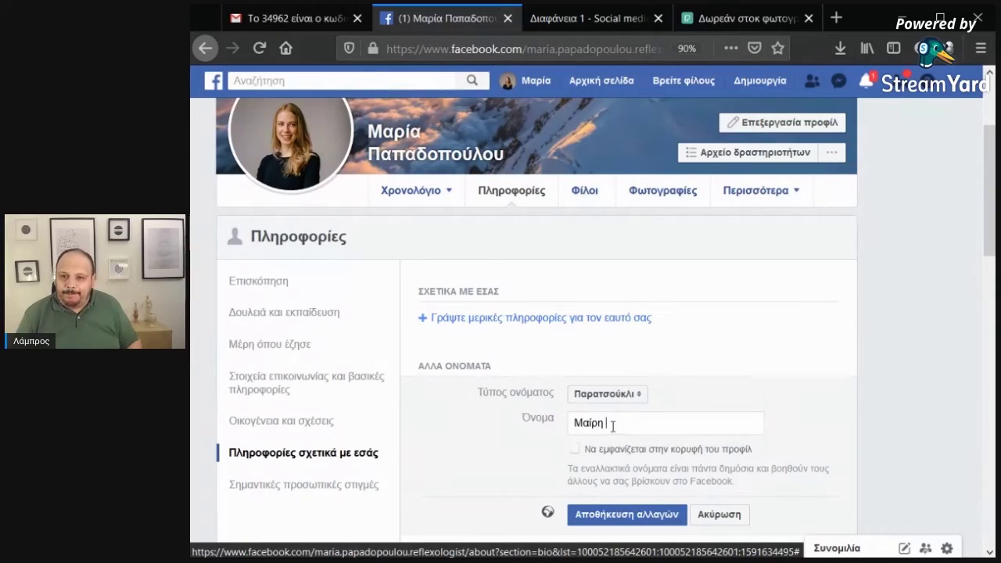
pyautogui.click(575, 450)
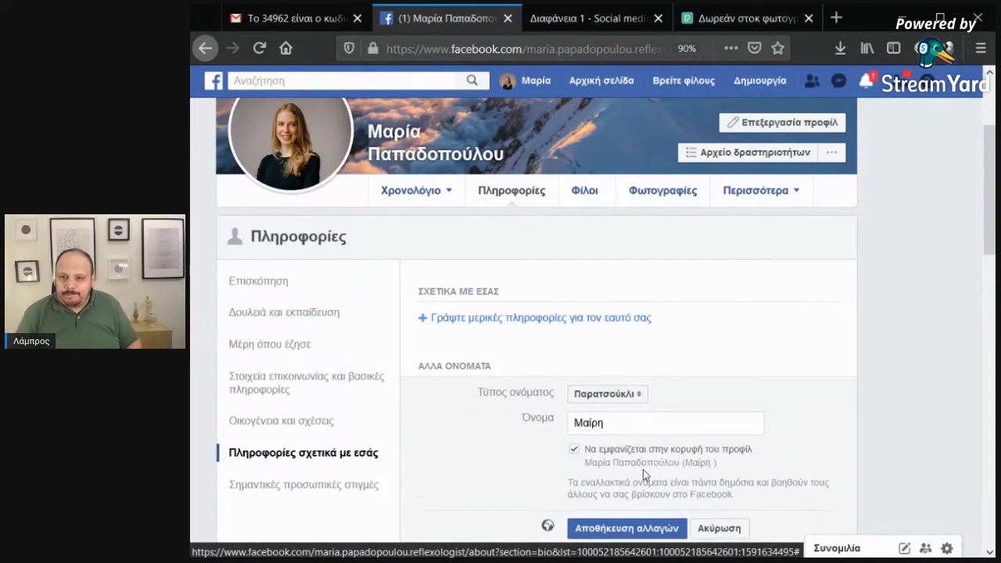
pyautogui.scroll(-4, 643, 470)
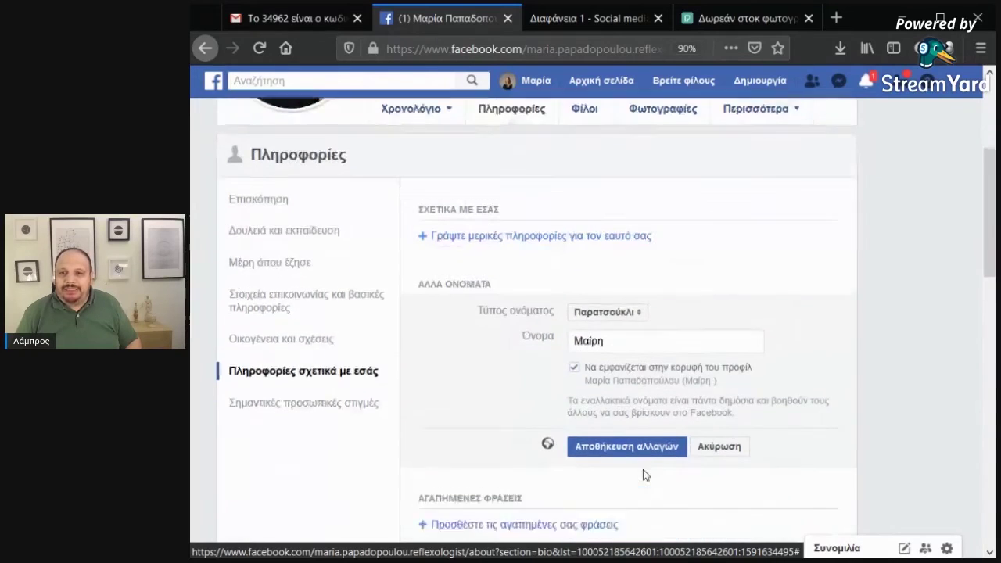
pyautogui.click(639, 374)
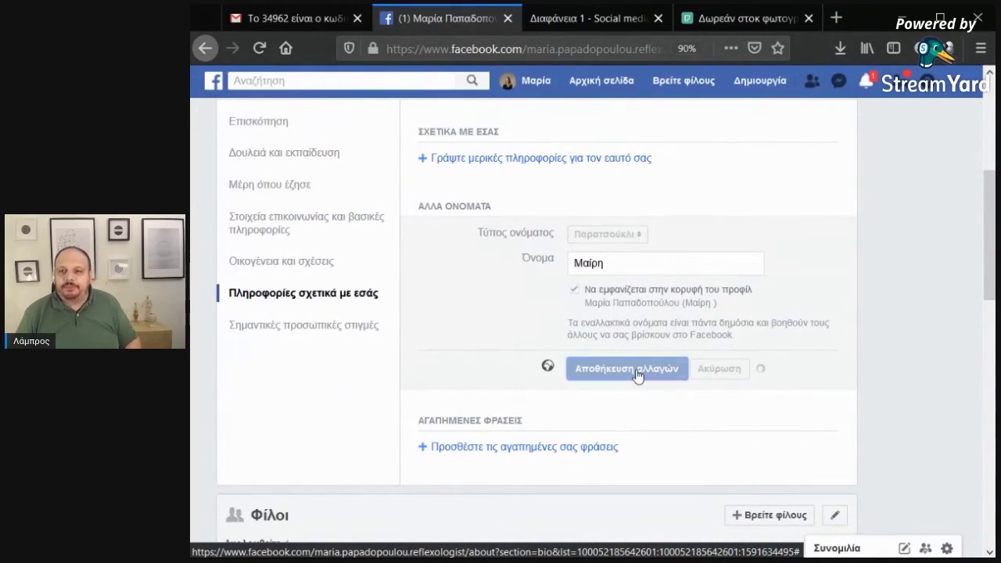
pyautogui.scroll(5, 637, 382)
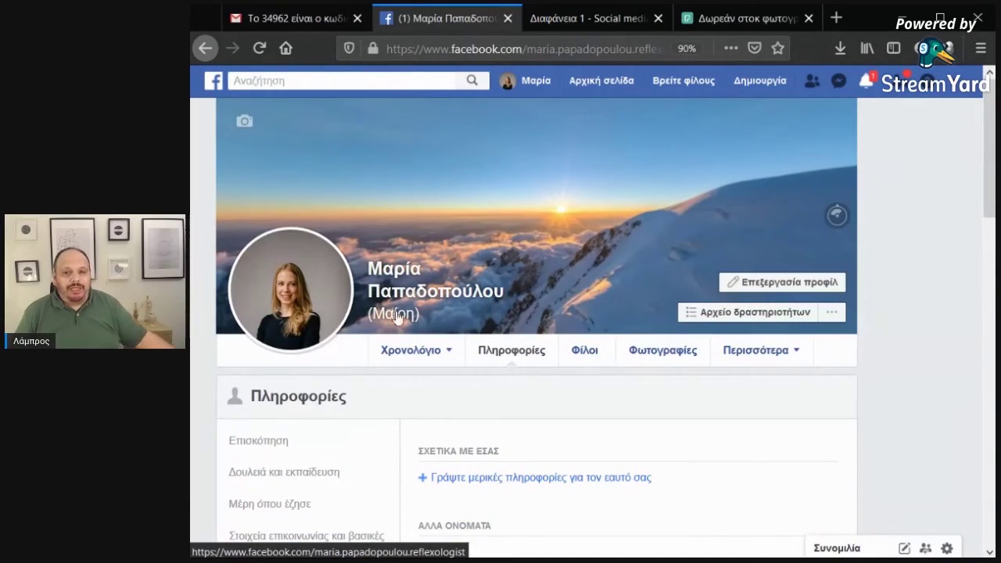
pyautogui.scroll(-3, 496, 447)
# Enter the favourite quote, correct 'συνοδιπόρος' to 'συνοδοιπόρος' from spelling suggestions, and save
pyautogui.scroll(-2, 500, 452)
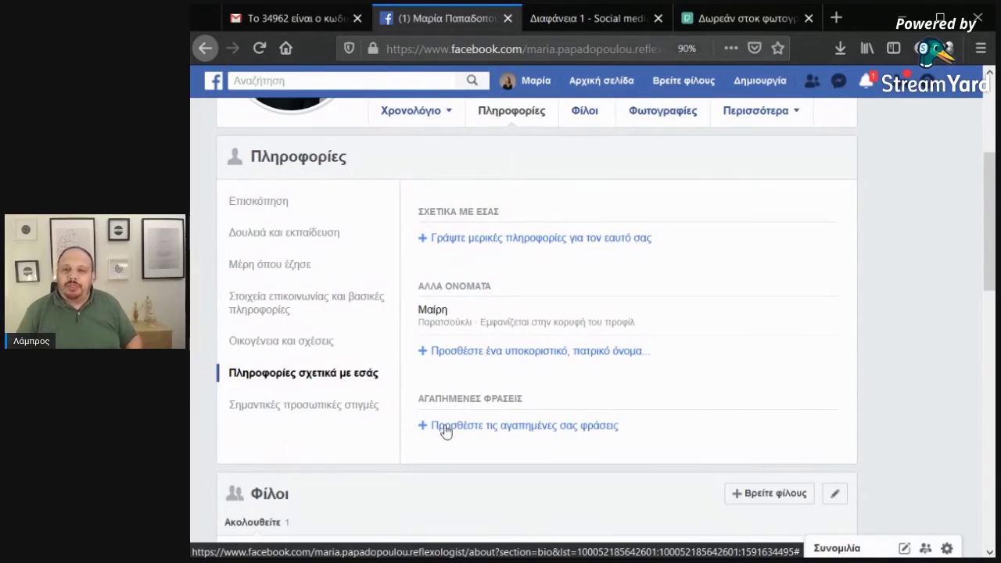
pyautogui.click(445, 427)
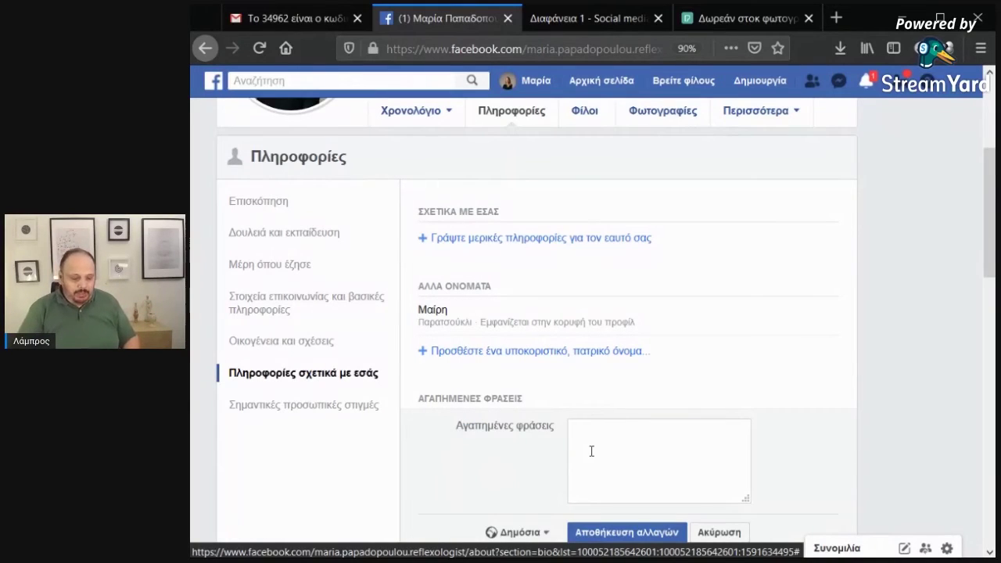
pyautogui.write('Η ρεφλεξο')
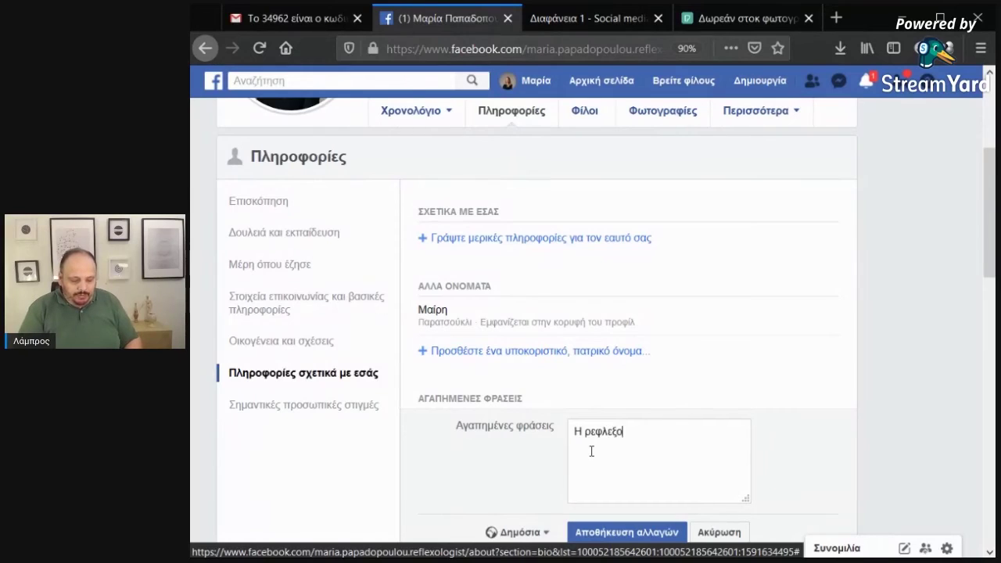
pyautogui.write('λογία')
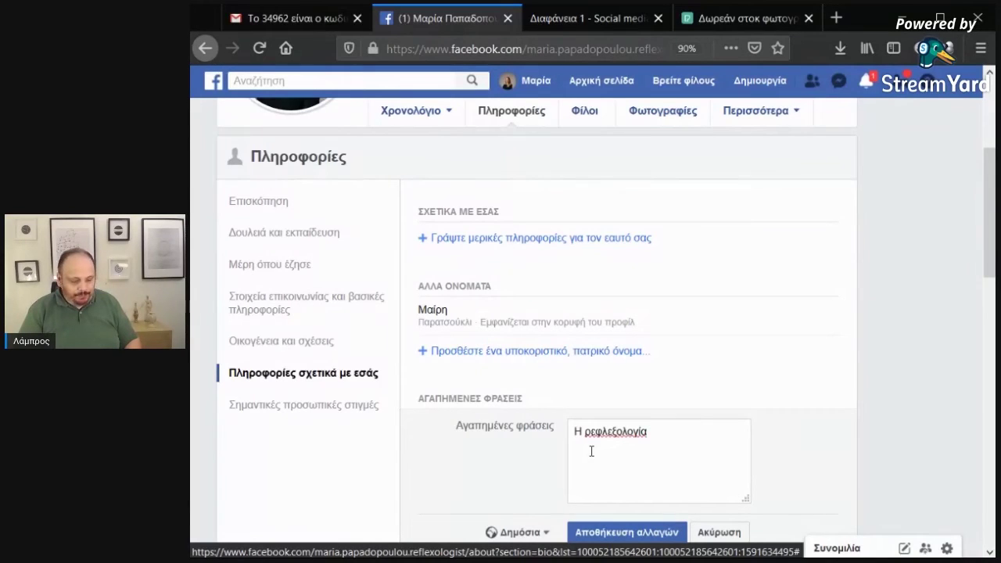
pyautogui.write(' συνοδ')
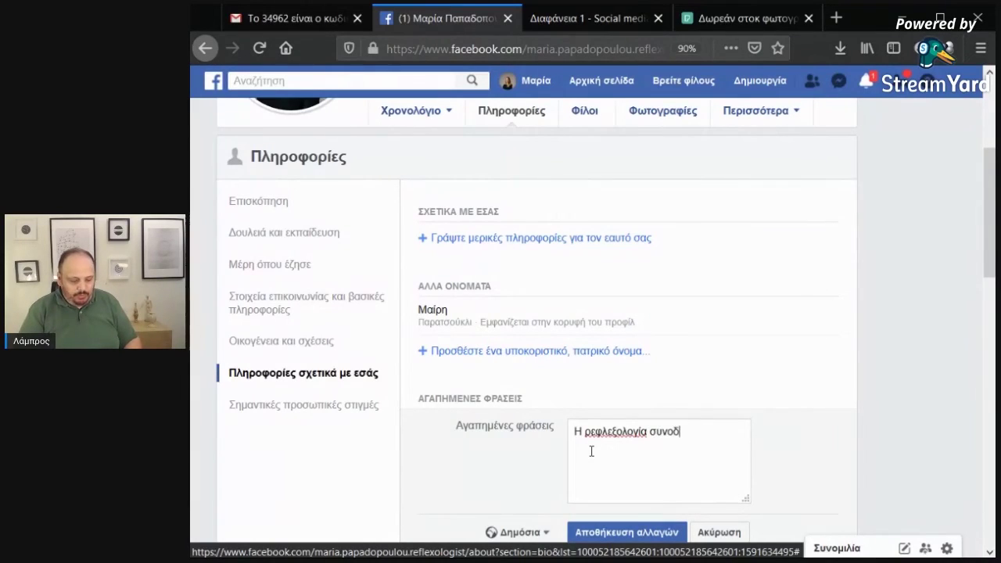
pyautogui.write('ιπ')
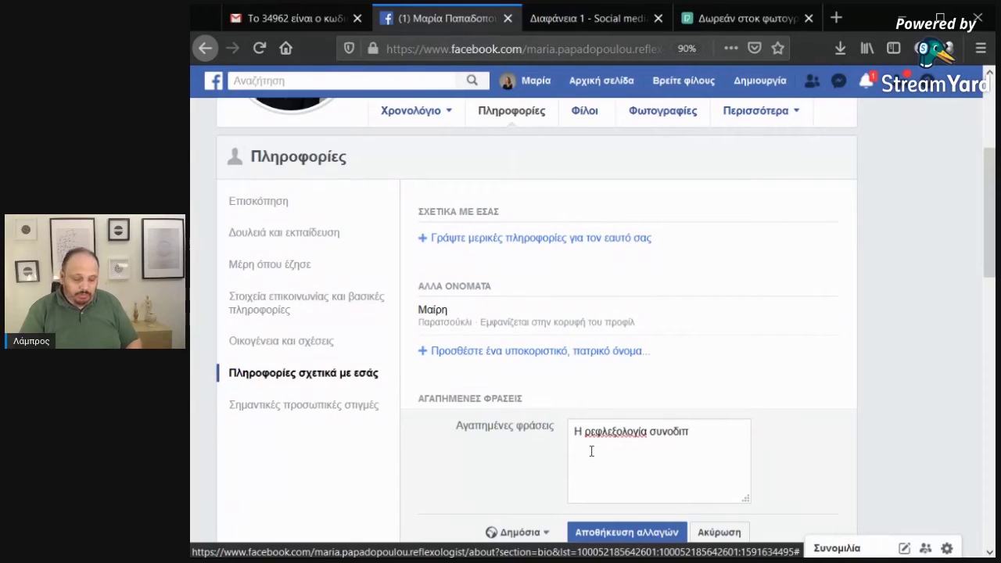
pyautogui.write('όρος στο ')
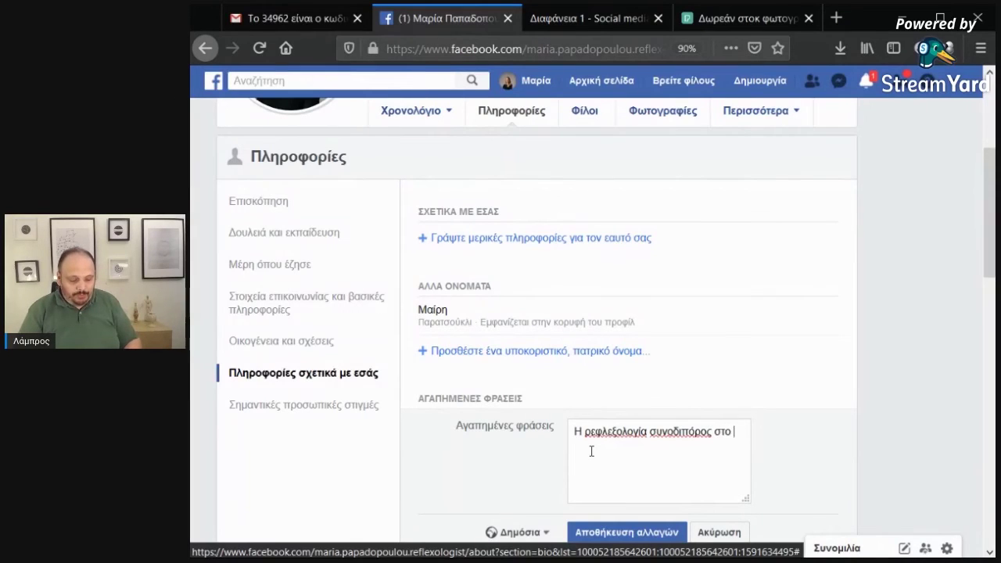
pyautogui.write('ταξίδι υ')
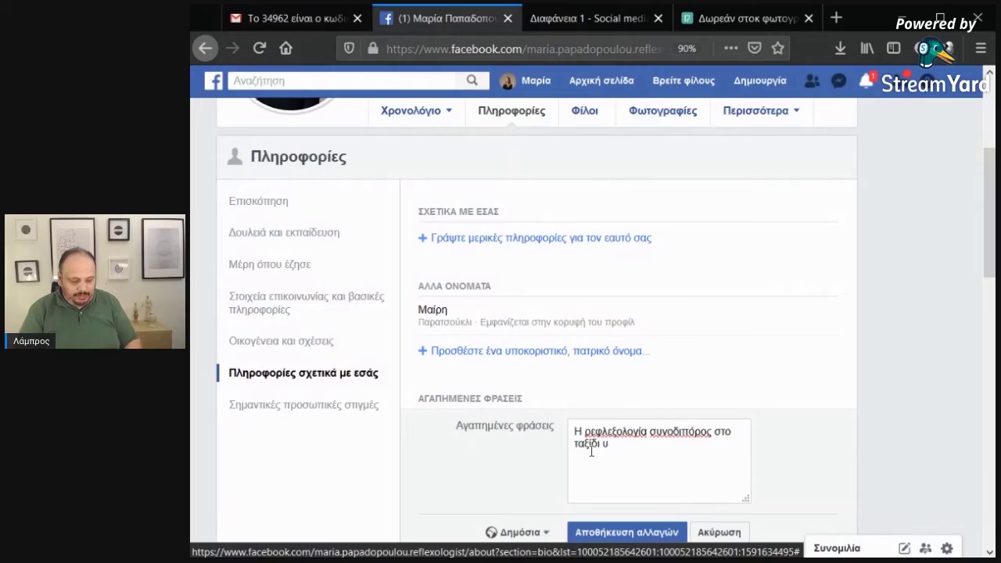
pyautogui.write('γείας μας!')
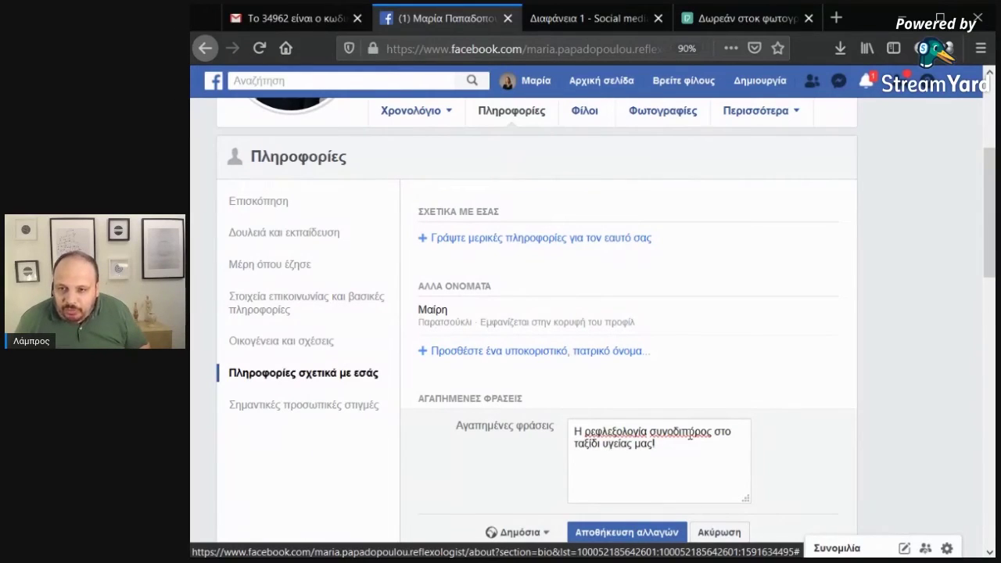
pyautogui.rightClick(691, 435)
pyautogui.click(739, 444)
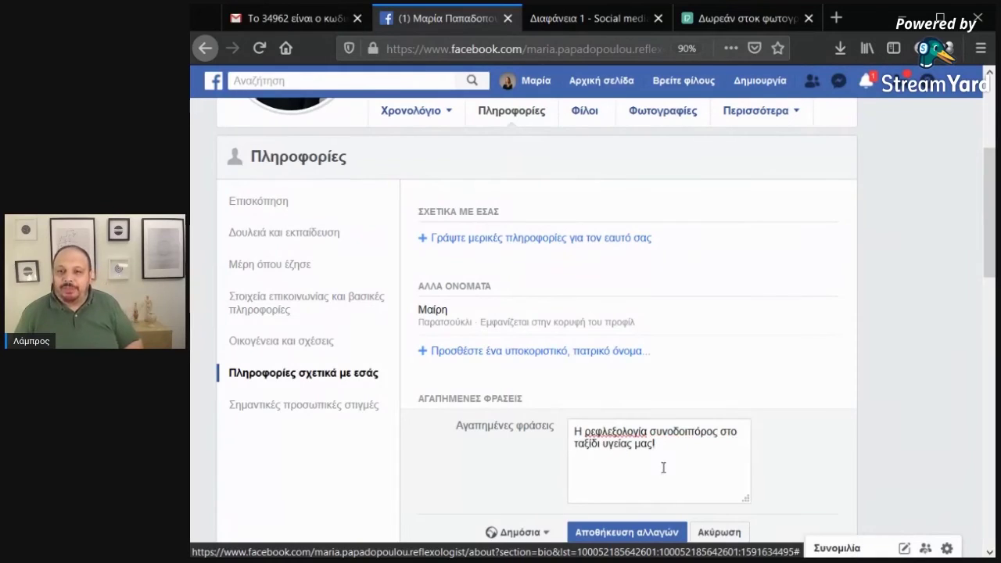
pyautogui.click(628, 532)
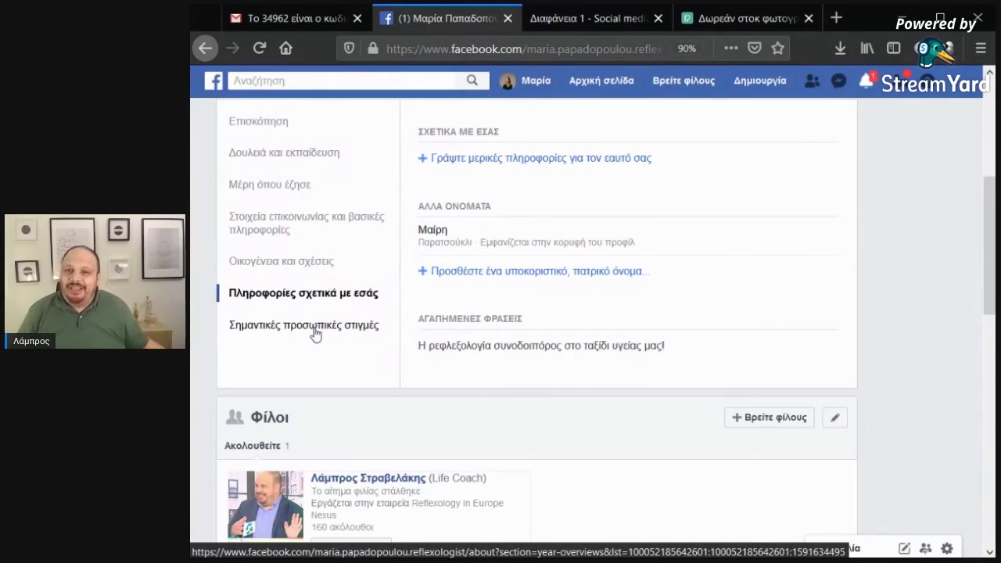
# Open Σημαντικές προσωπικές στιγμές to view the 2013 graduation from Κέντρο Ρεφλεξολογίας και Έρευνας
pyautogui.click(315, 334)
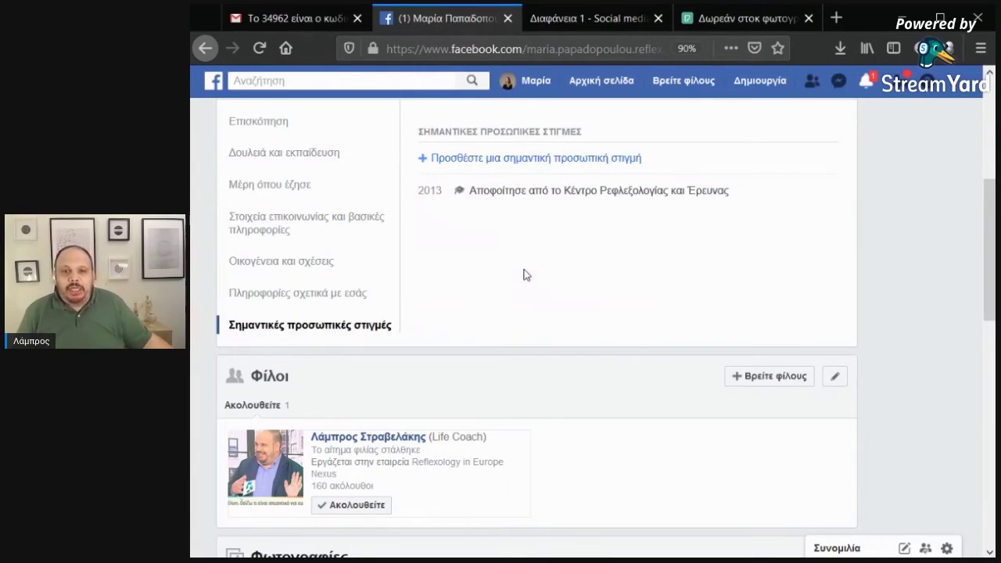
pyautogui.scroll(3, 551, 330)
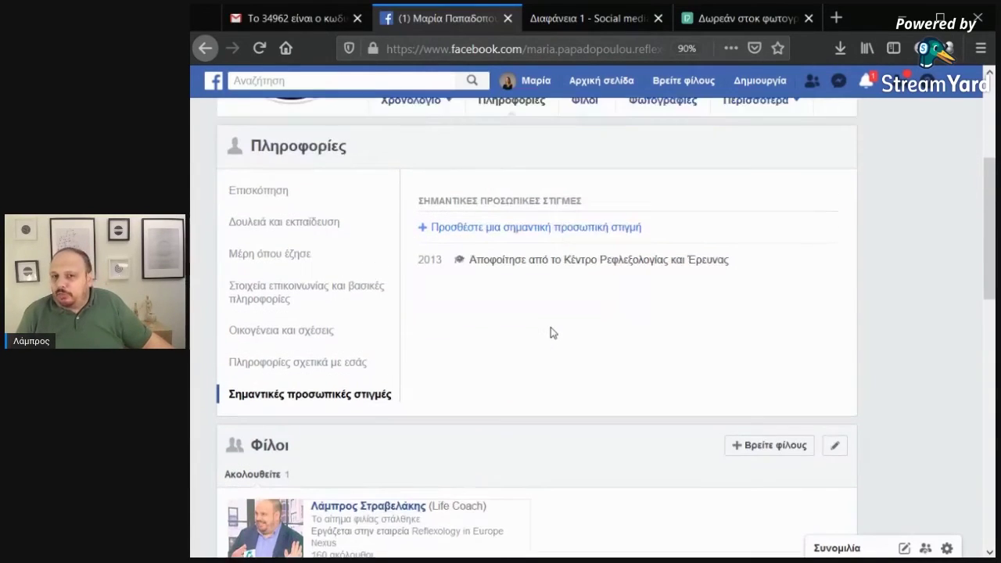
pyautogui.scroll(-7, 550, 332)
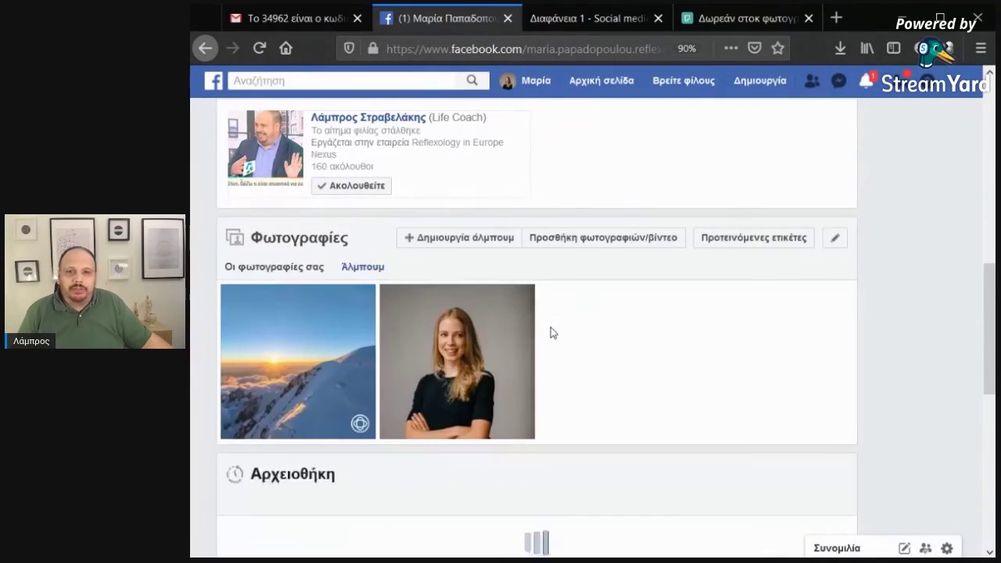
pyautogui.scroll(-1, 550, 332)
pyautogui.scroll(-3, 551, 332)
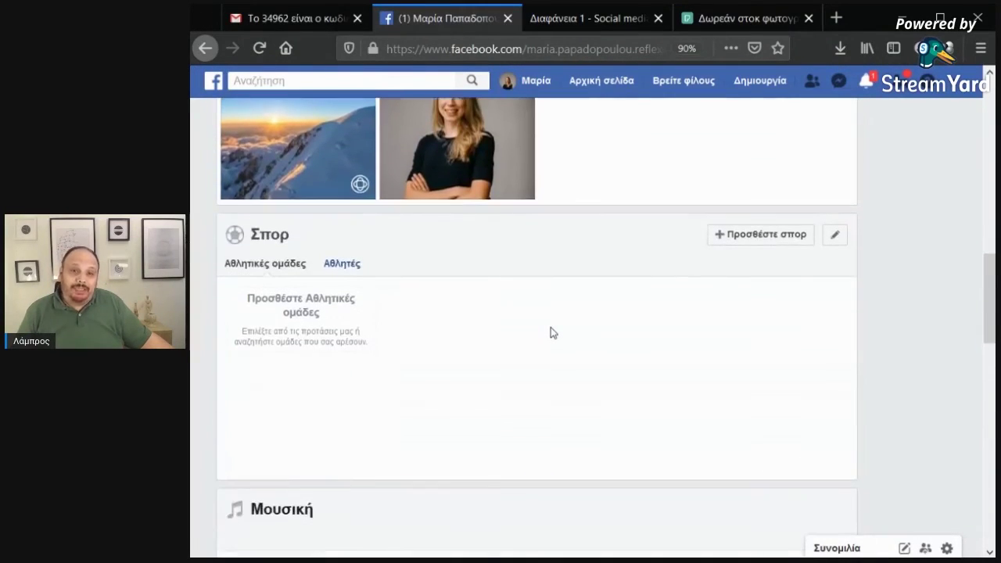
pyautogui.scroll(2, 551, 332)
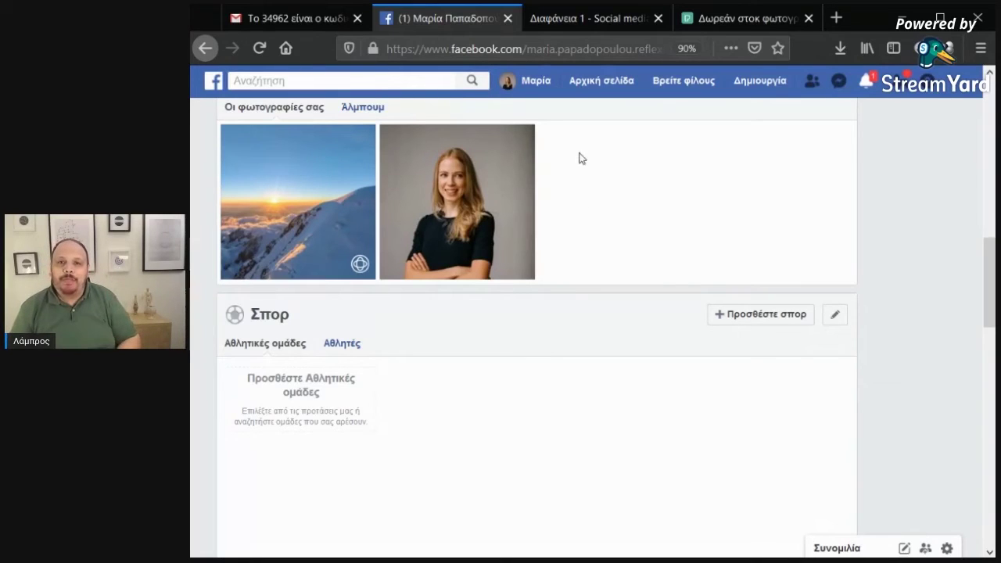
pyautogui.scroll(8, 537, 205)
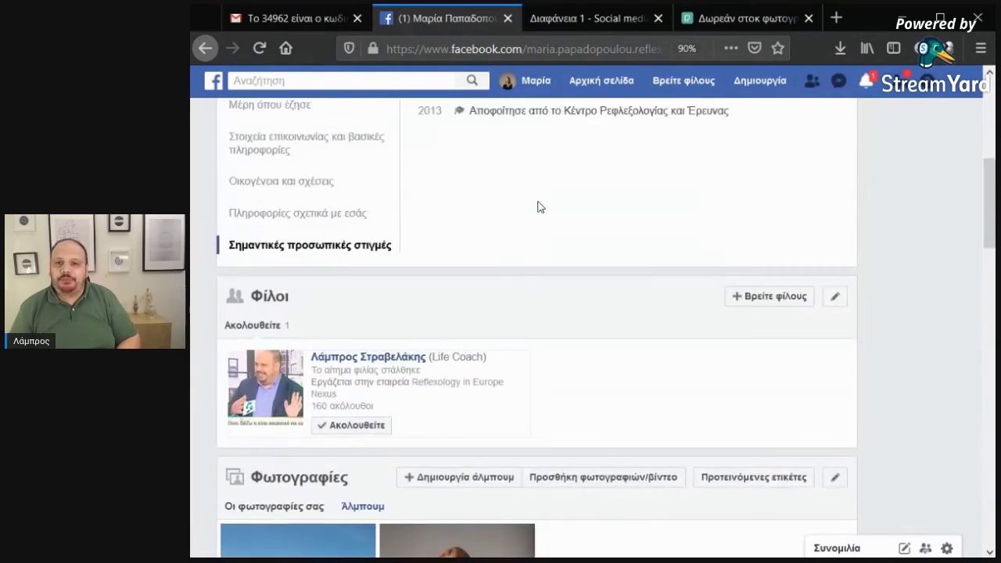
pyautogui.scroll(5, 537, 202)
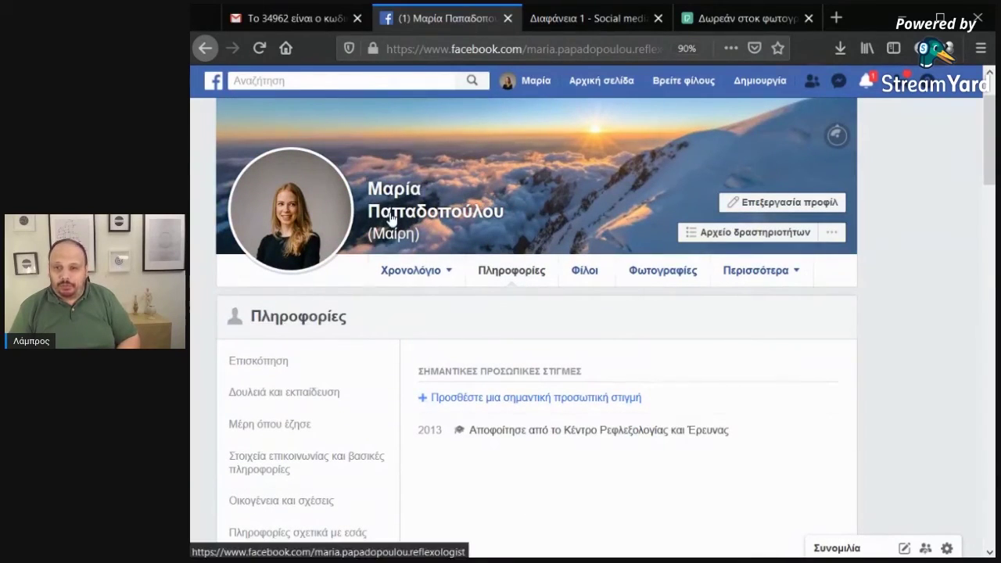
# Return to the profile timeline, browse its posts, and bring up the friend requests list
pyautogui.click(410, 270)
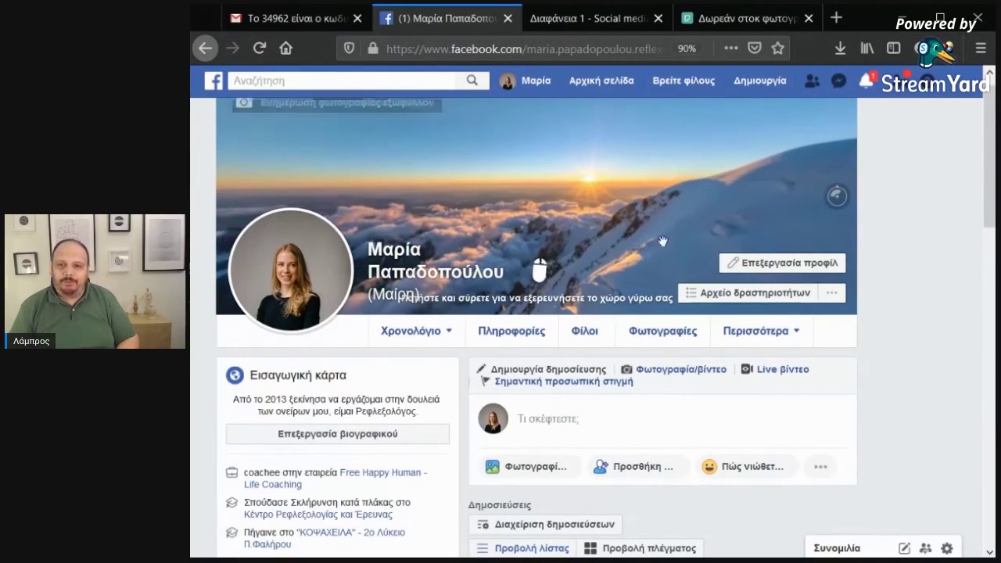
pyautogui.scroll(-4, 908, 274)
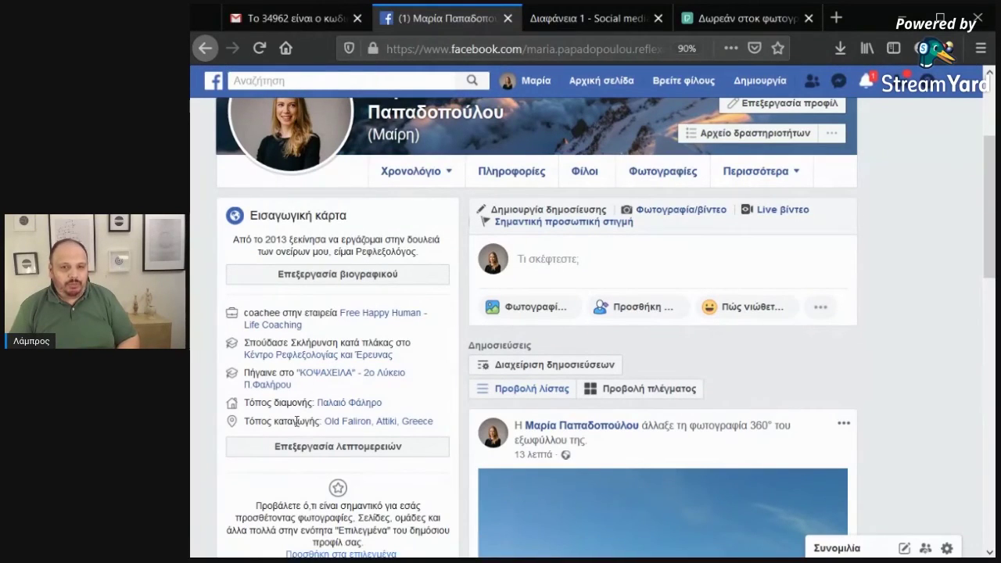
pyautogui.scroll(-3, 289, 450)
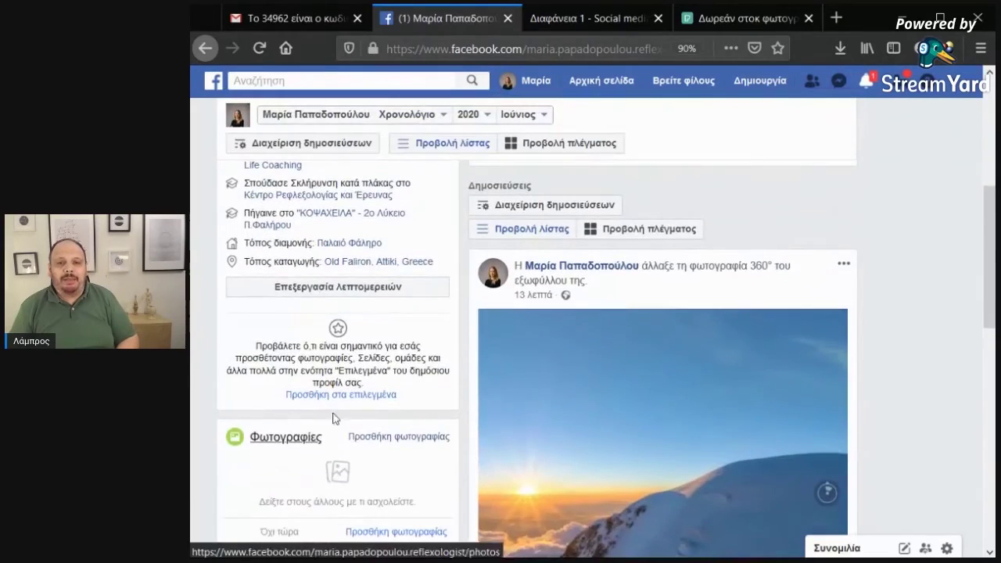
pyautogui.scroll(-3, 361, 391)
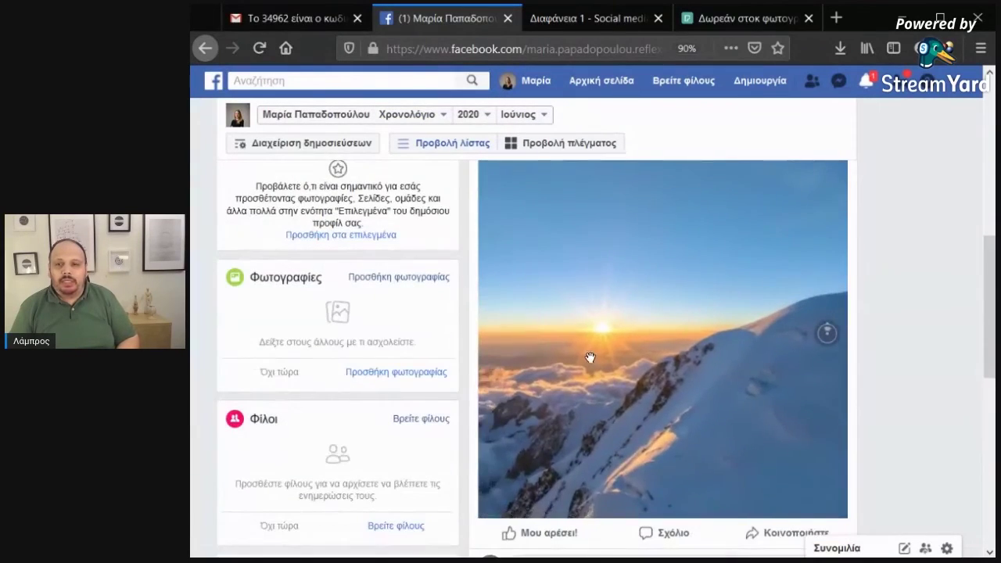
pyautogui.scroll(-10, 590, 357)
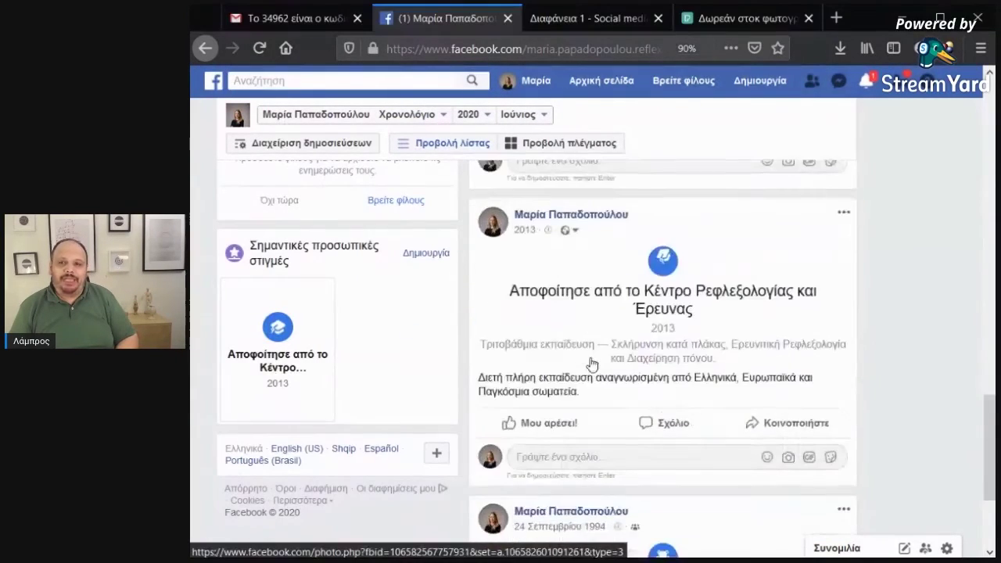
pyautogui.scroll(-3, 591, 363)
pyautogui.scroll(5, 591, 364)
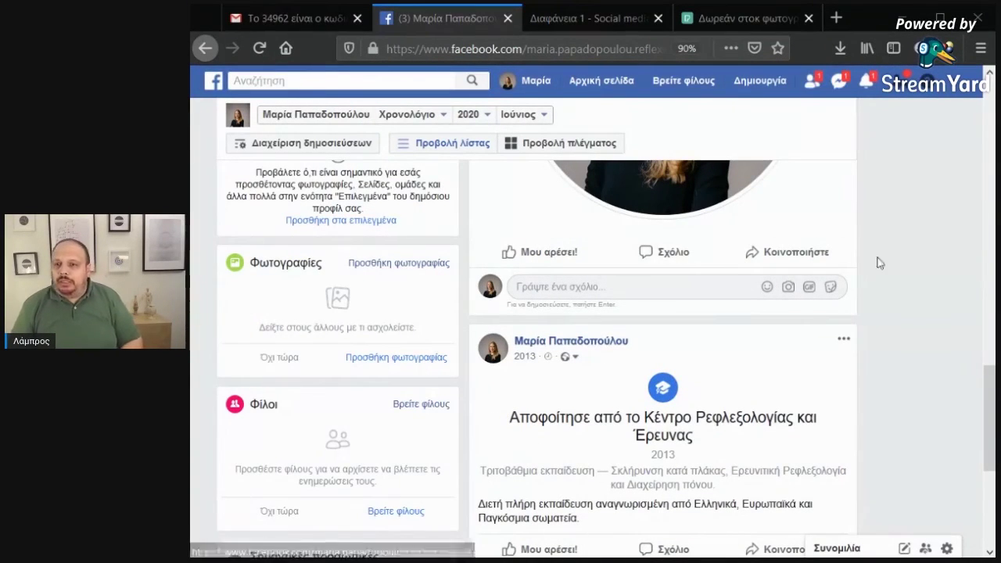
pyautogui.scroll(5, 770, 251)
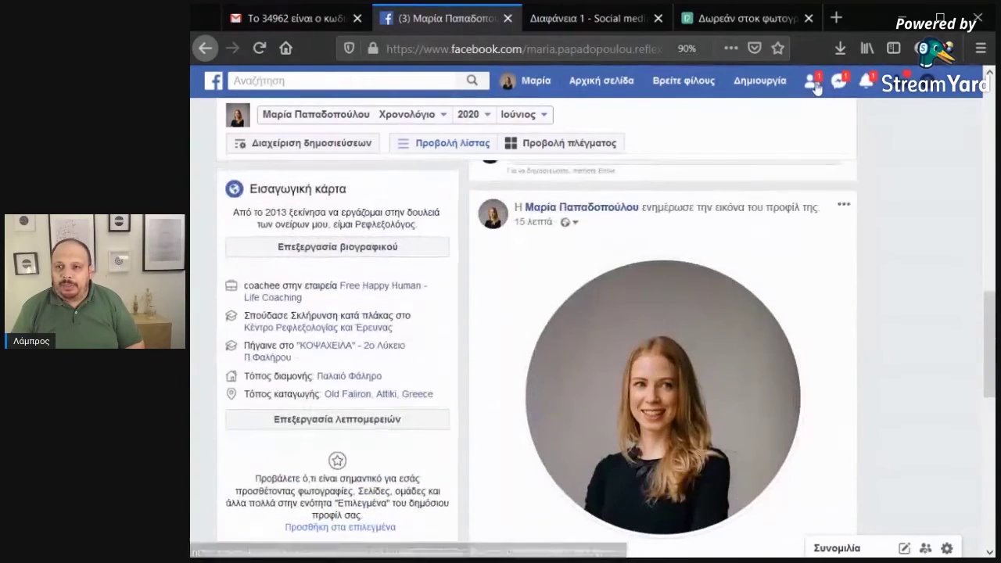
pyautogui.click(812, 80)
# Open the life coach's profile from the friend-accepted notification and browse his intro, photos and posts
pyautogui.click(626, 134)
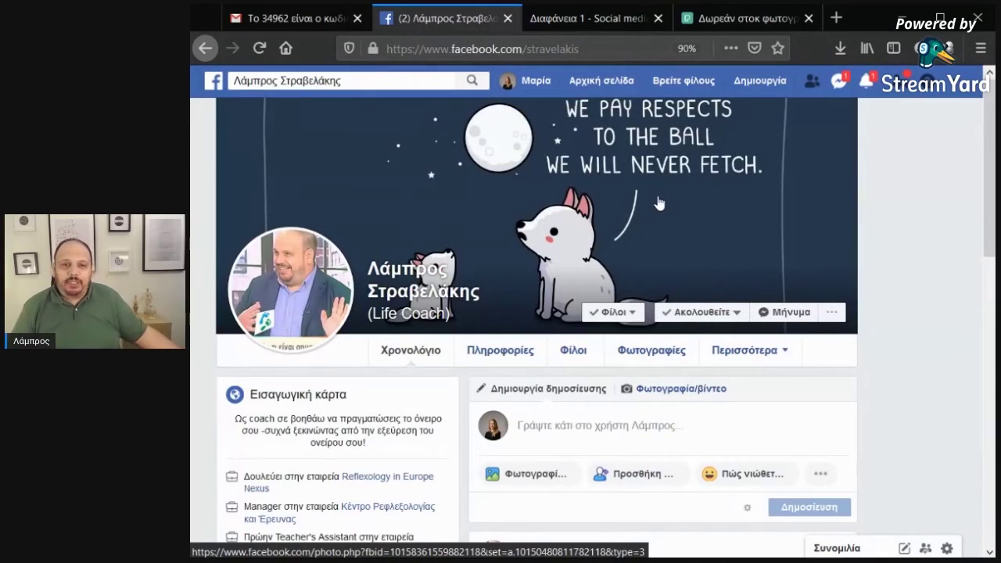
pyautogui.scroll(-1, 245, 353)
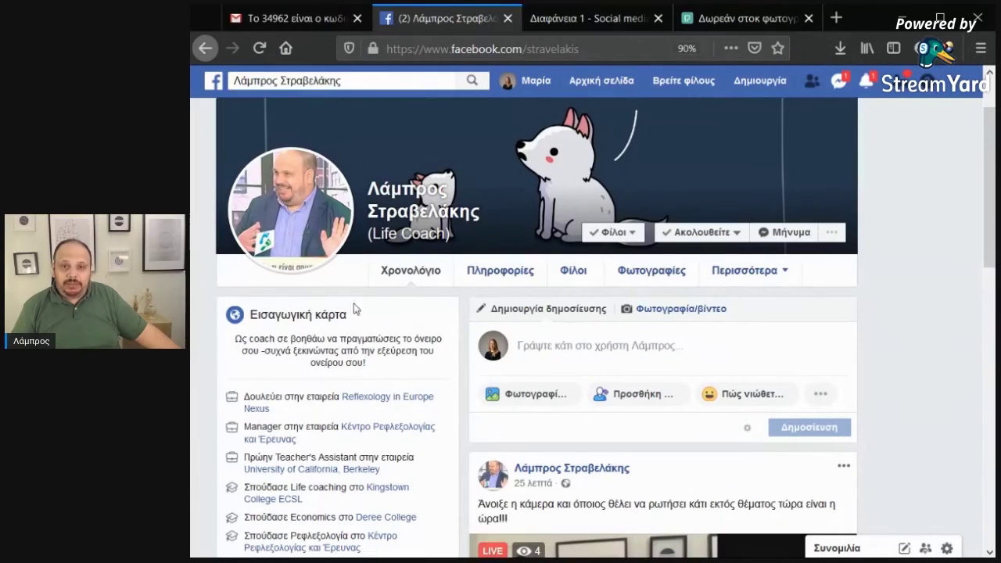
pyautogui.scroll(-1, 403, 357)
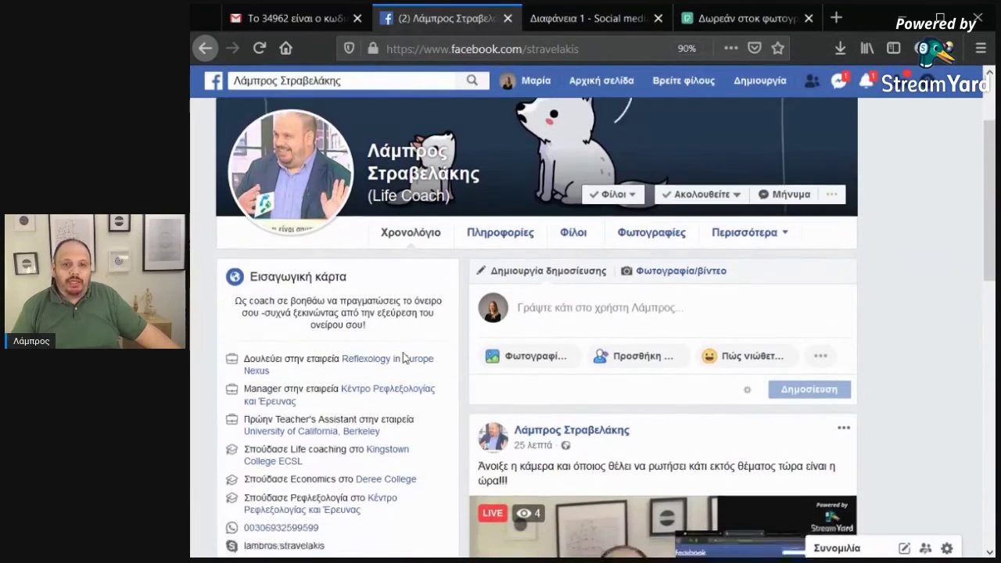
pyautogui.scroll(-1, 403, 356)
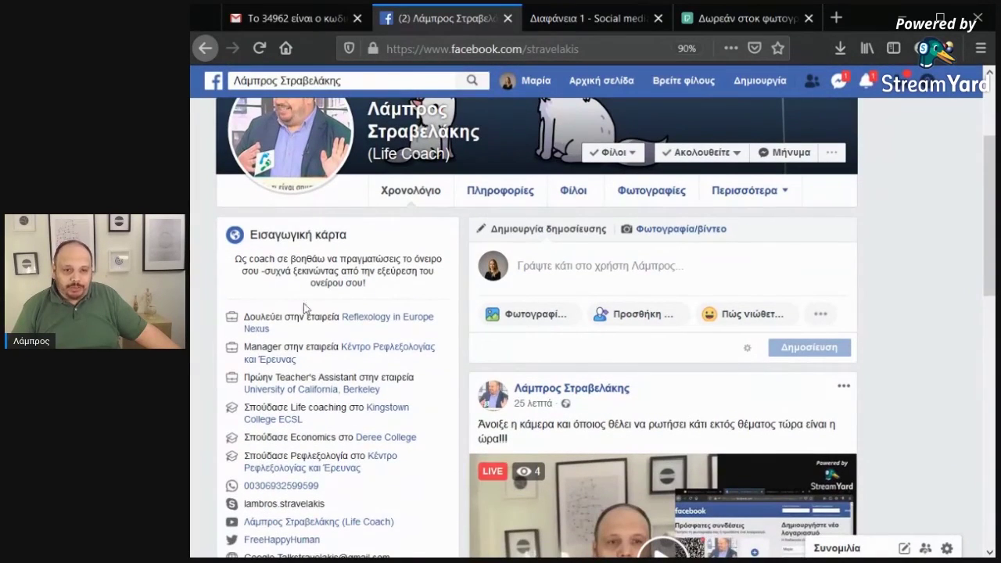
pyautogui.scroll(-2, 347, 372)
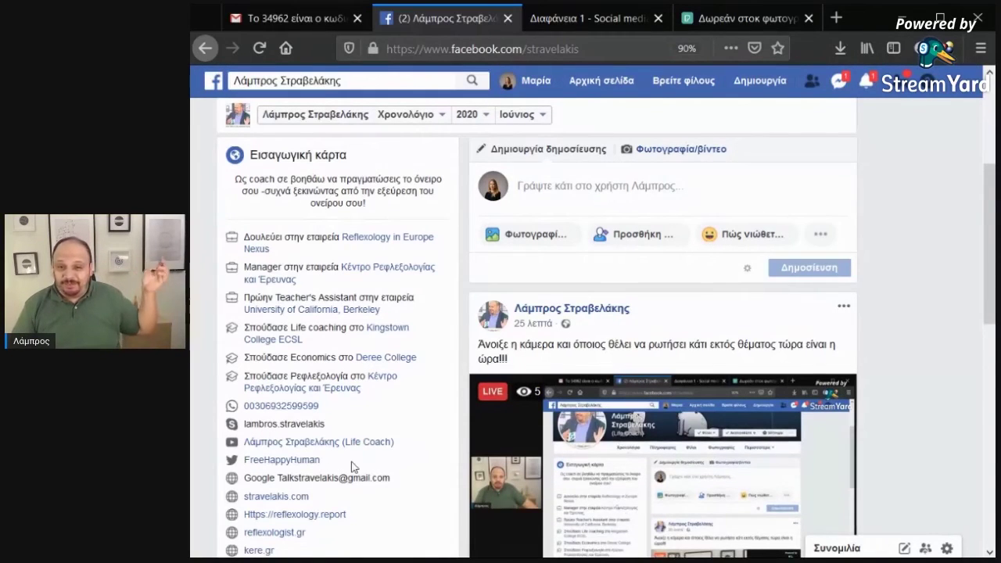
pyautogui.scroll(-2, 351, 467)
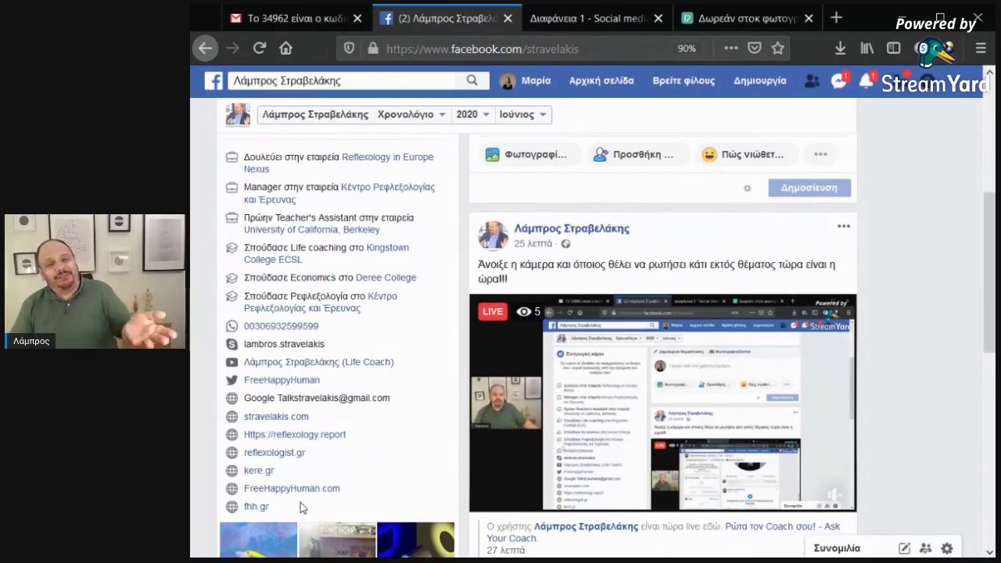
pyautogui.scroll(-3, 301, 497)
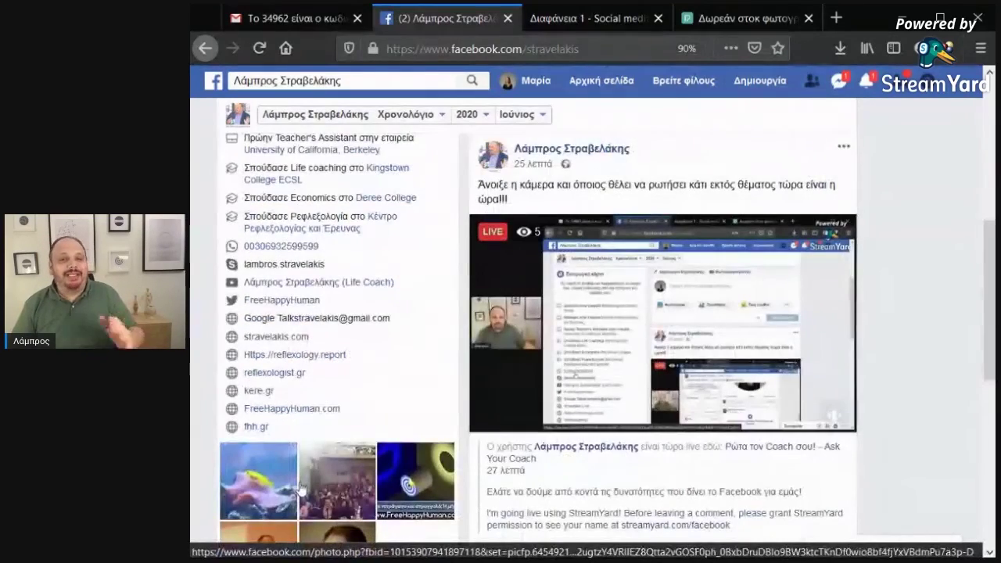
pyautogui.scroll(-3, 301, 487)
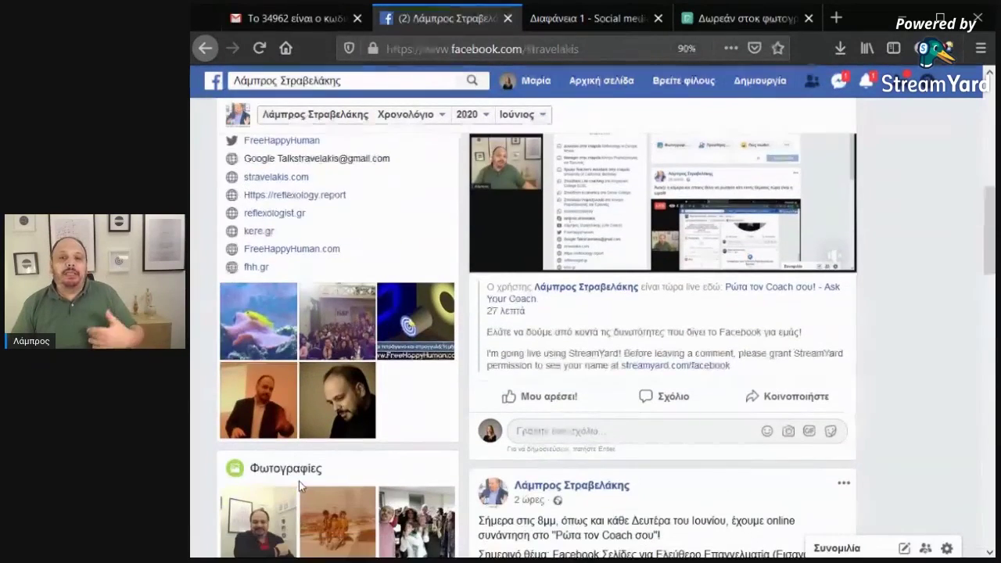
pyautogui.scroll(-3, 299, 485)
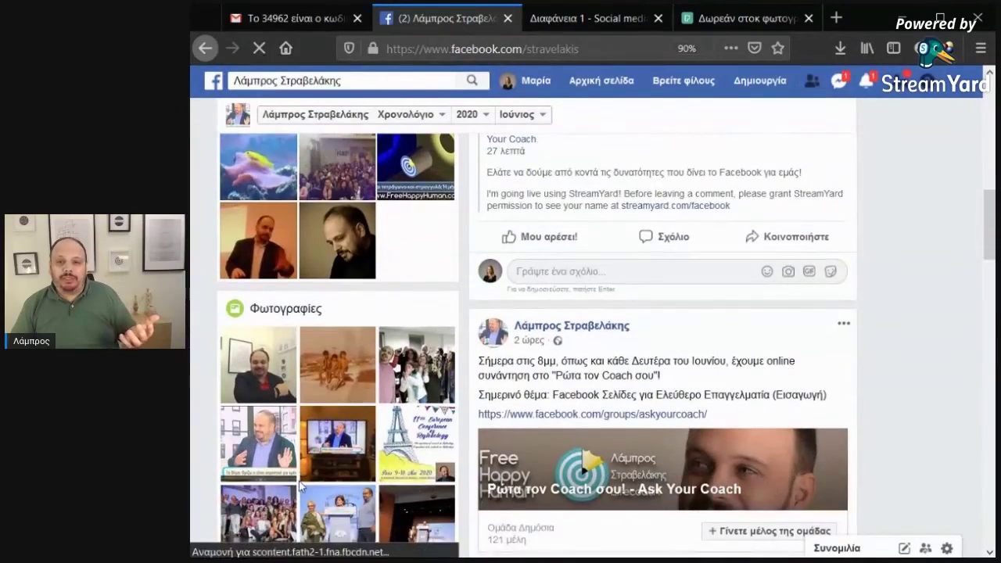
pyautogui.scroll(-2, 331, 471)
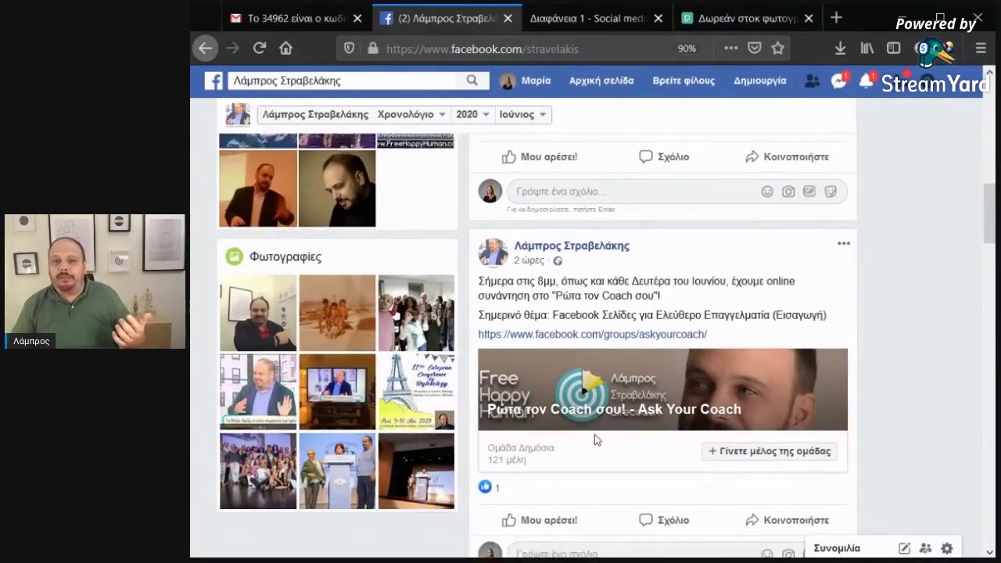
pyautogui.scroll(5, 597, 440)
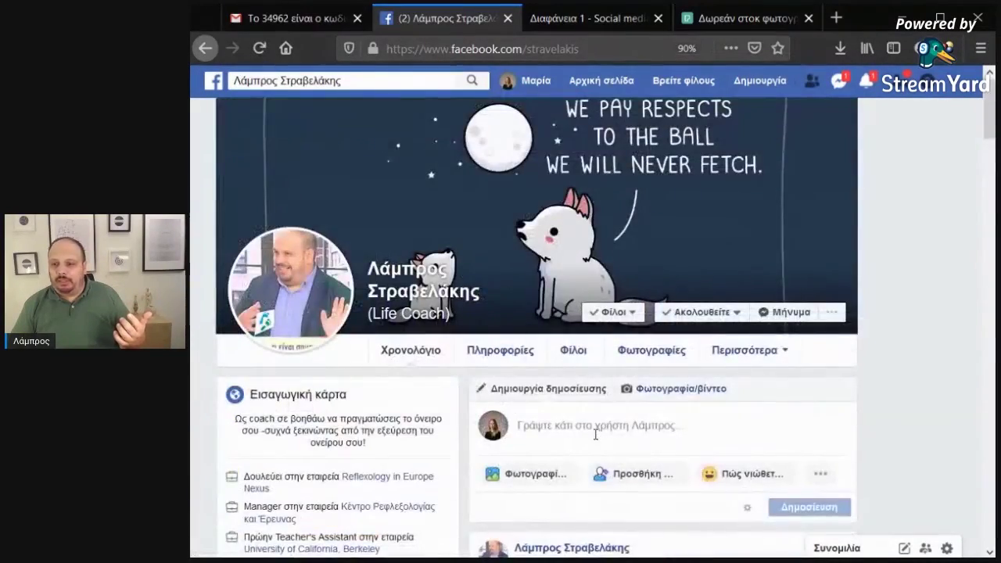